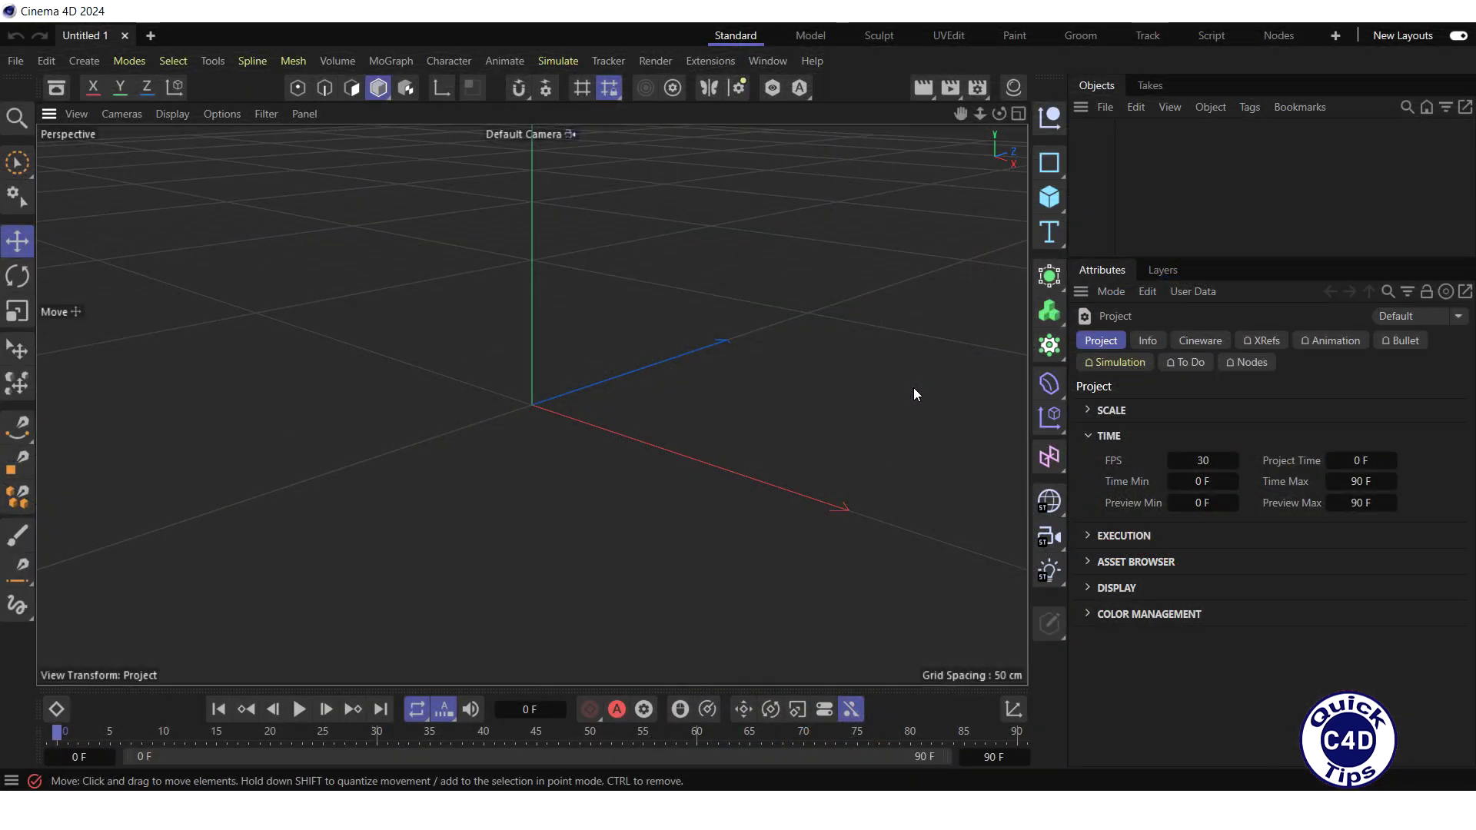
Step: Add a cube and set its Size Y to 10 cm, making a 200 × 10 × 200 cm slab
click(1049, 199)
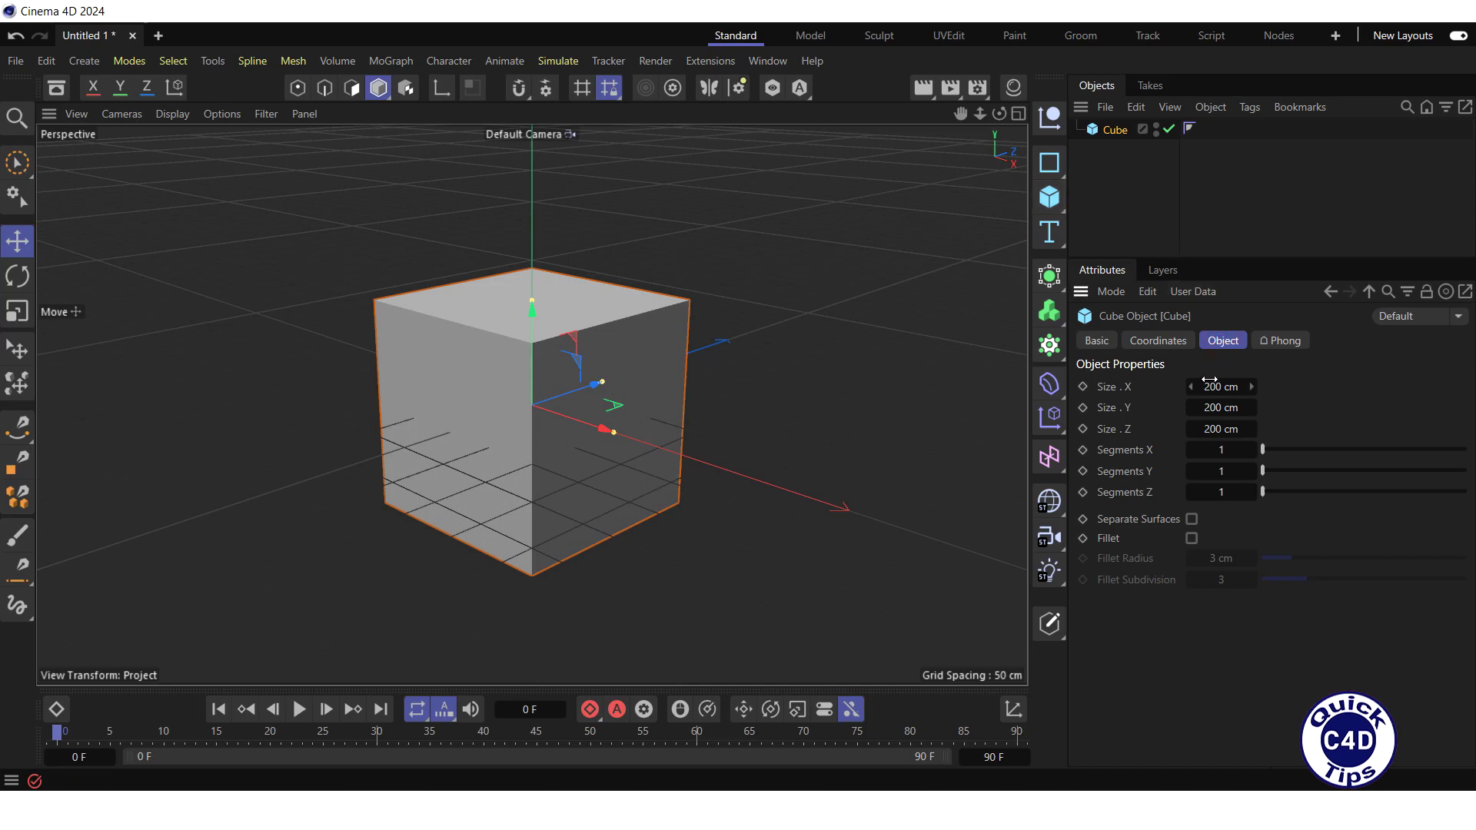
double_click(1212, 407)
text(10)
key(Return)
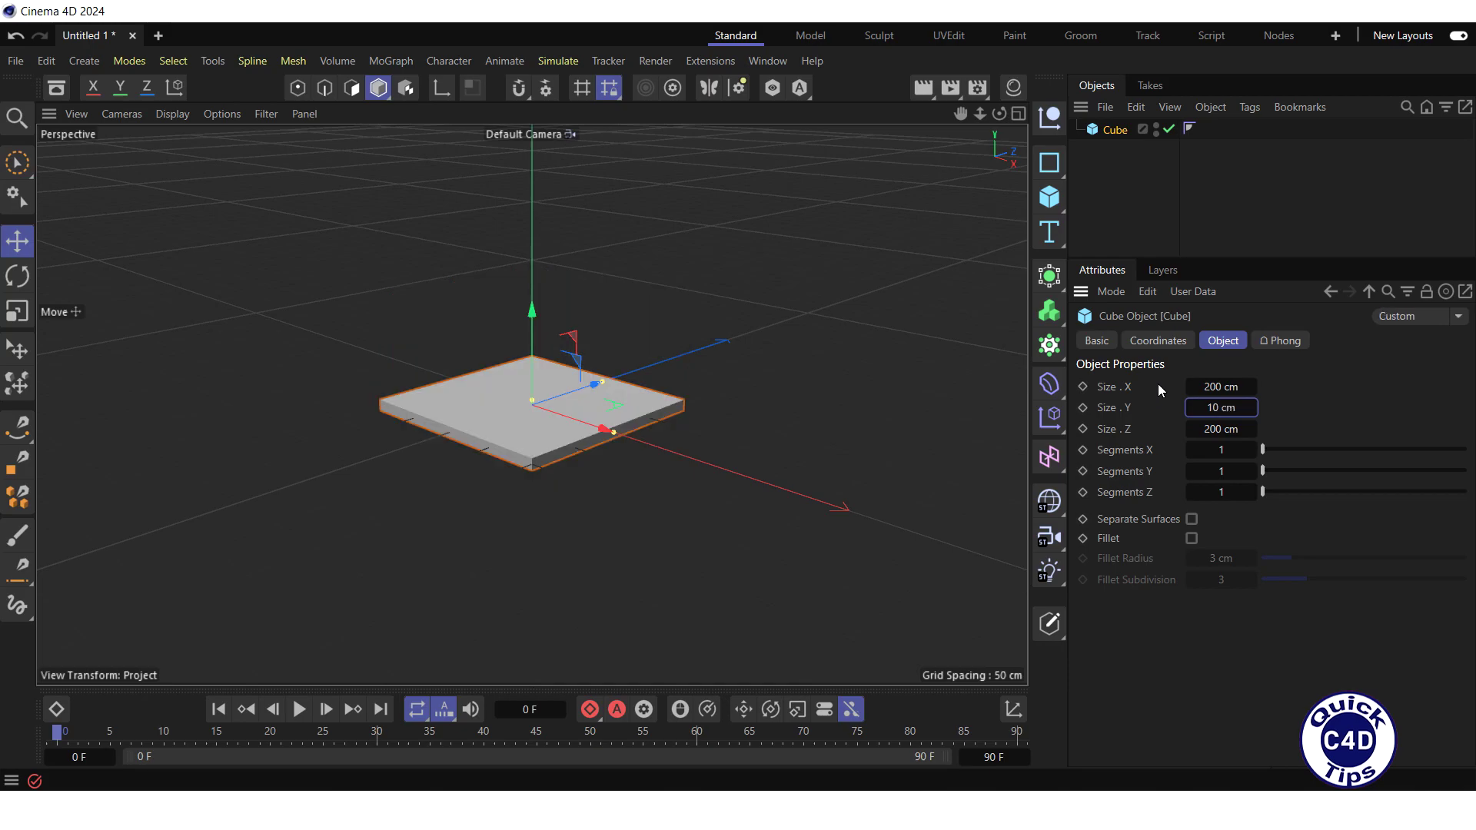
drag(980, 113, 993, 155)
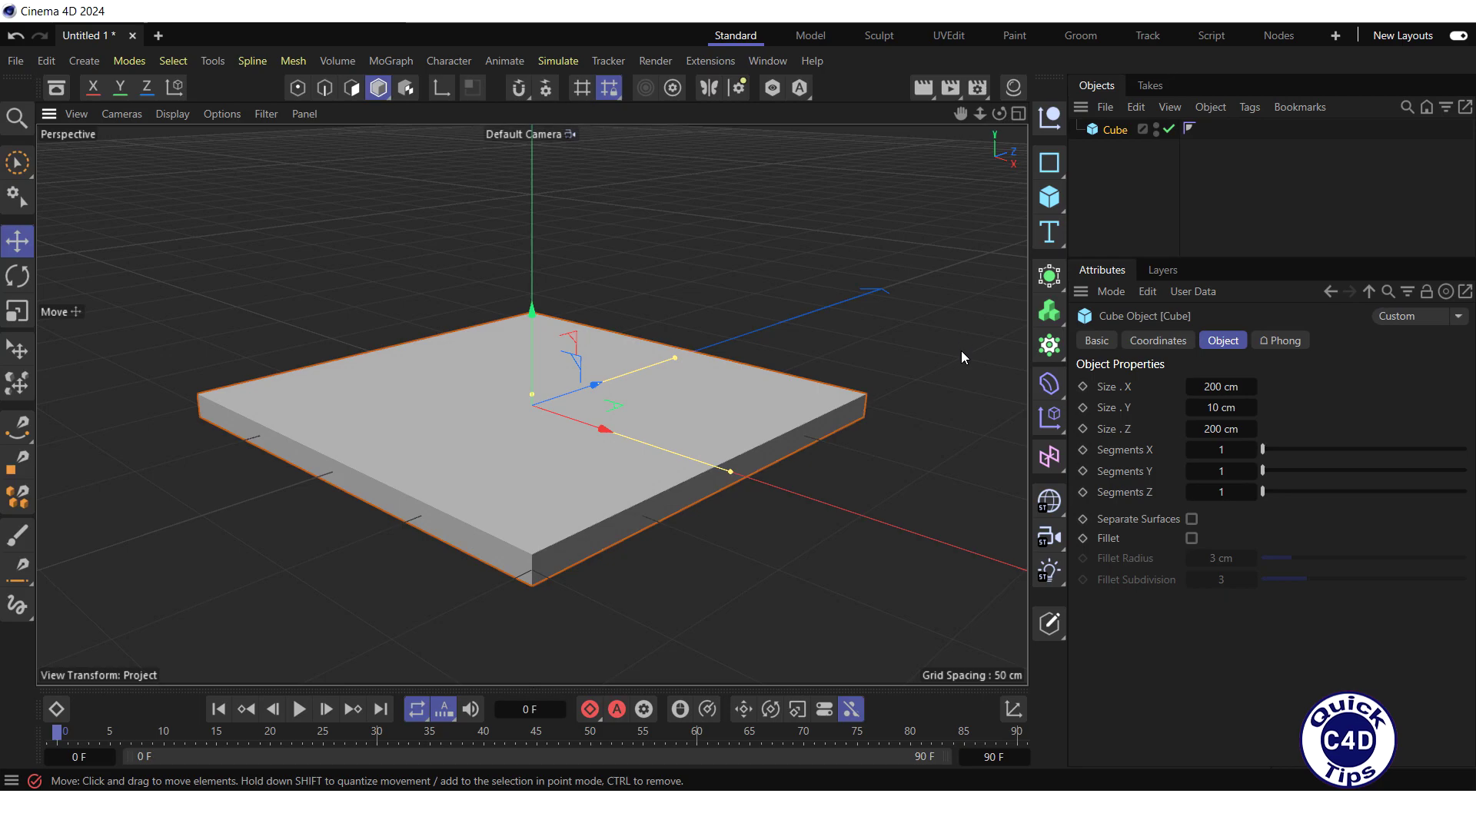
Step: Add a Voronoi Fracture from the MoGraph menu and parent the Cube under it
click(1051, 352)
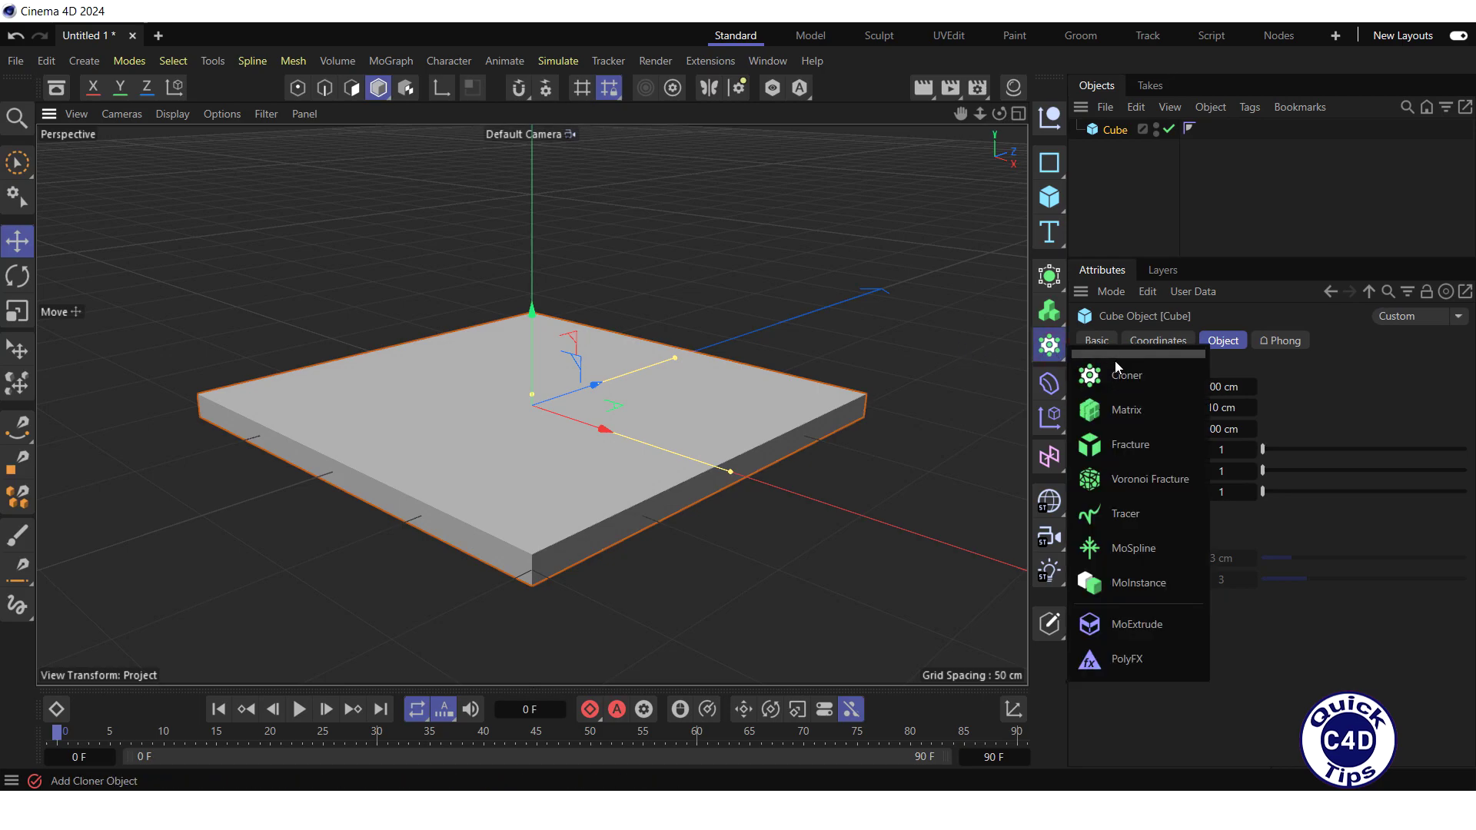
click(1131, 485)
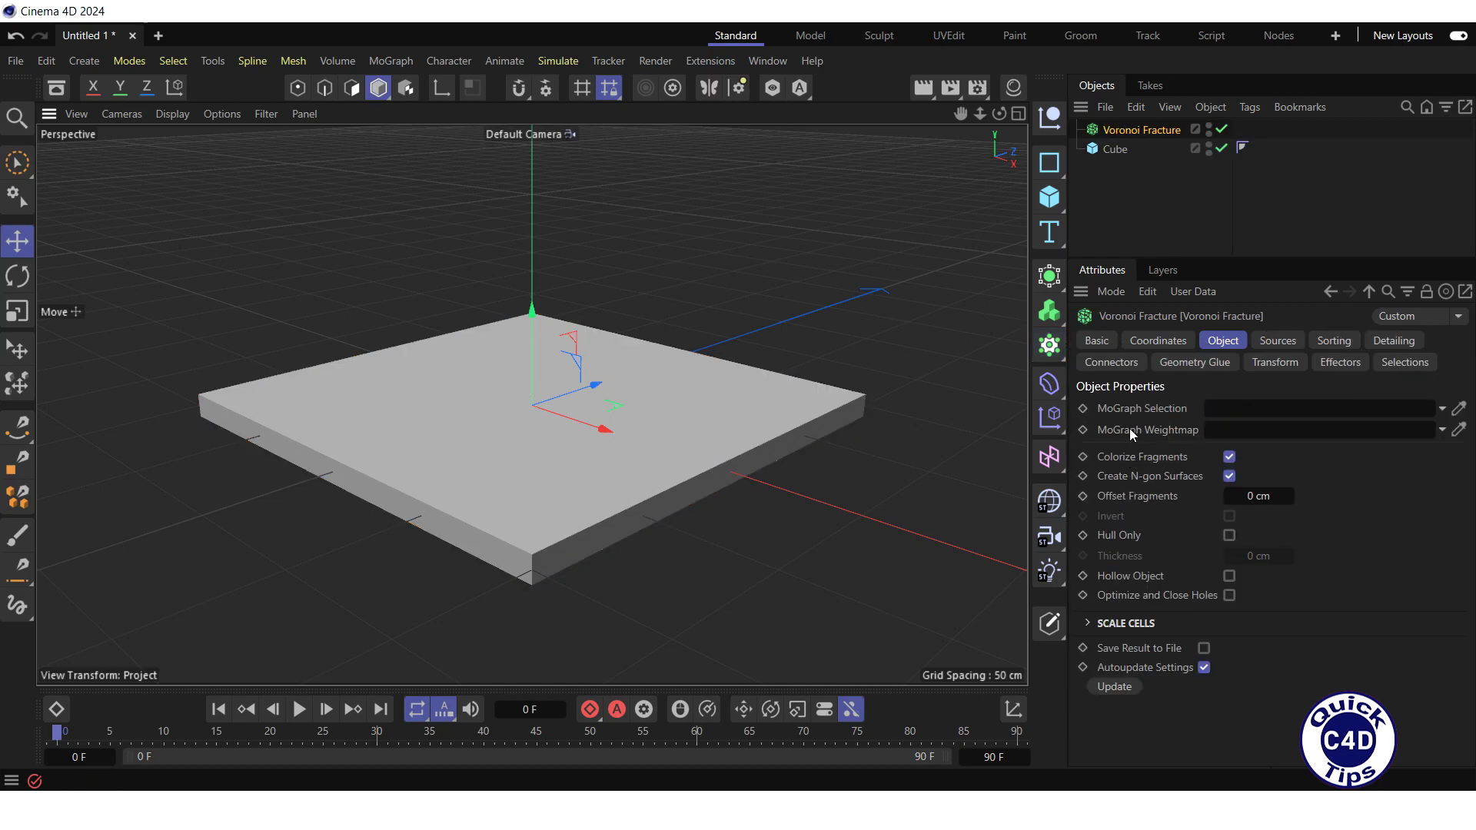
drag(1114, 150, 1116, 132)
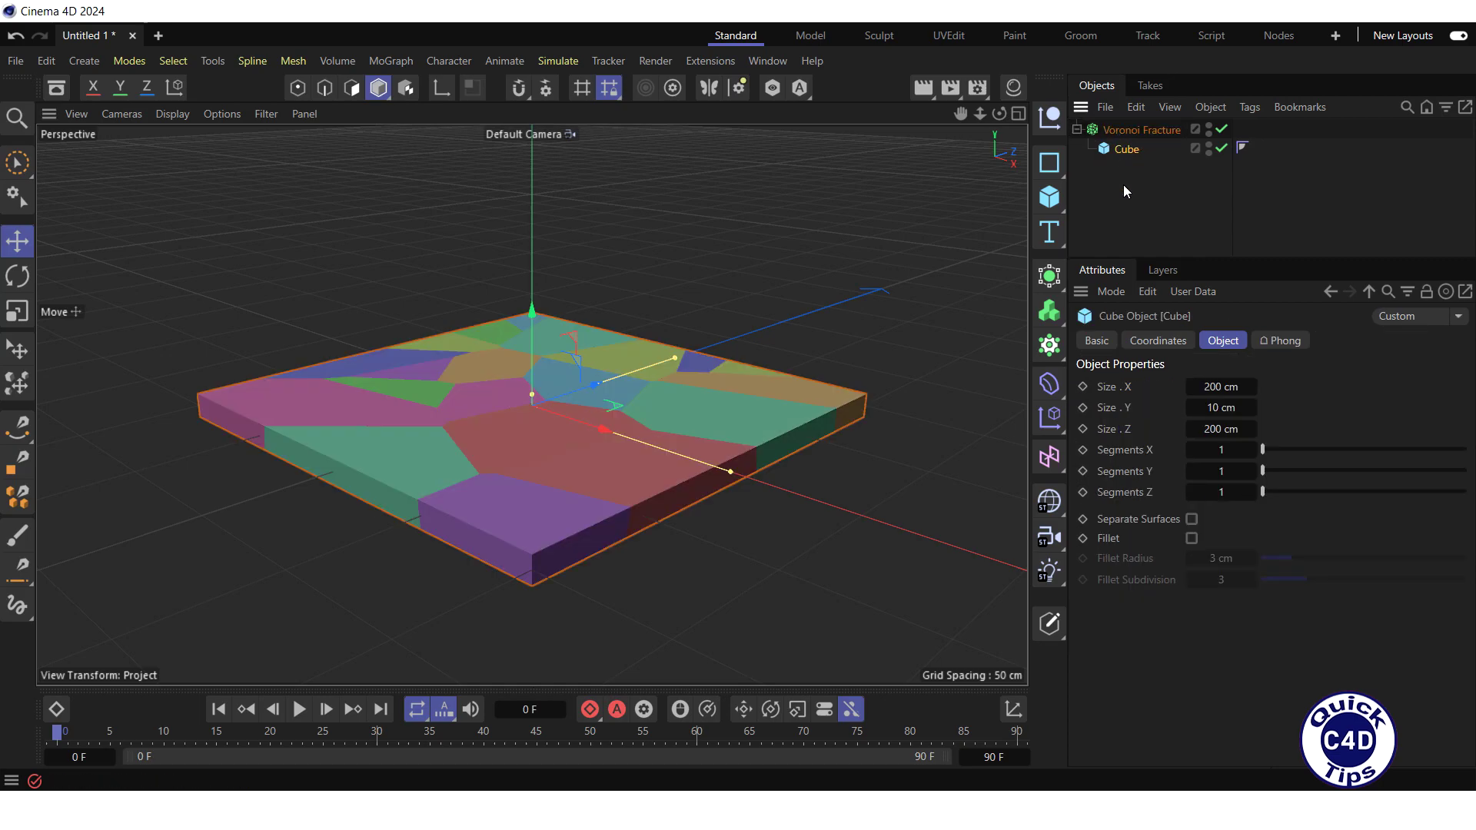
Step: Set the Voronoi Fracture's Point Generator - Distribution Point Amount to 300
click(1131, 131)
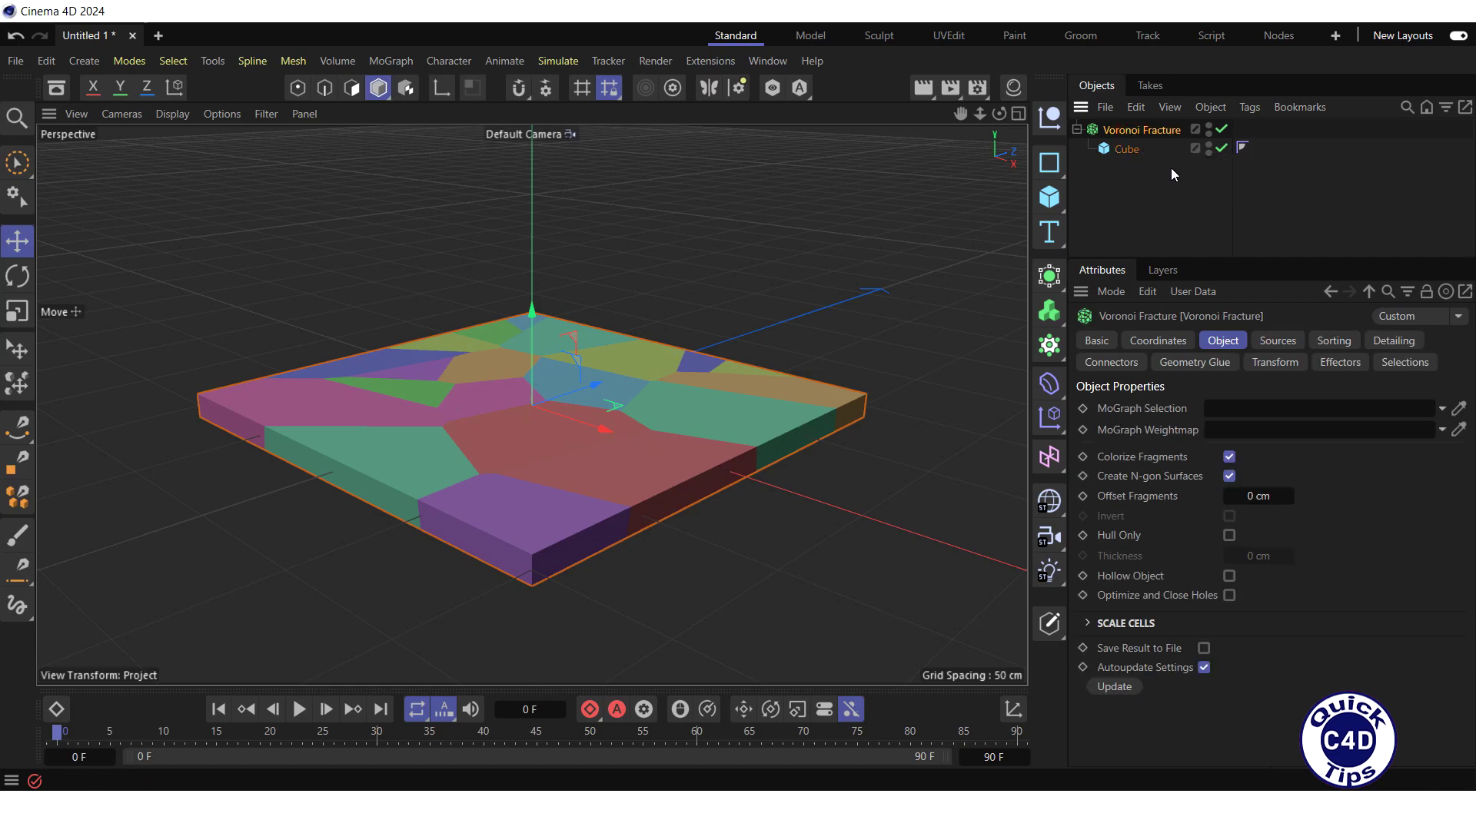
click(1275, 340)
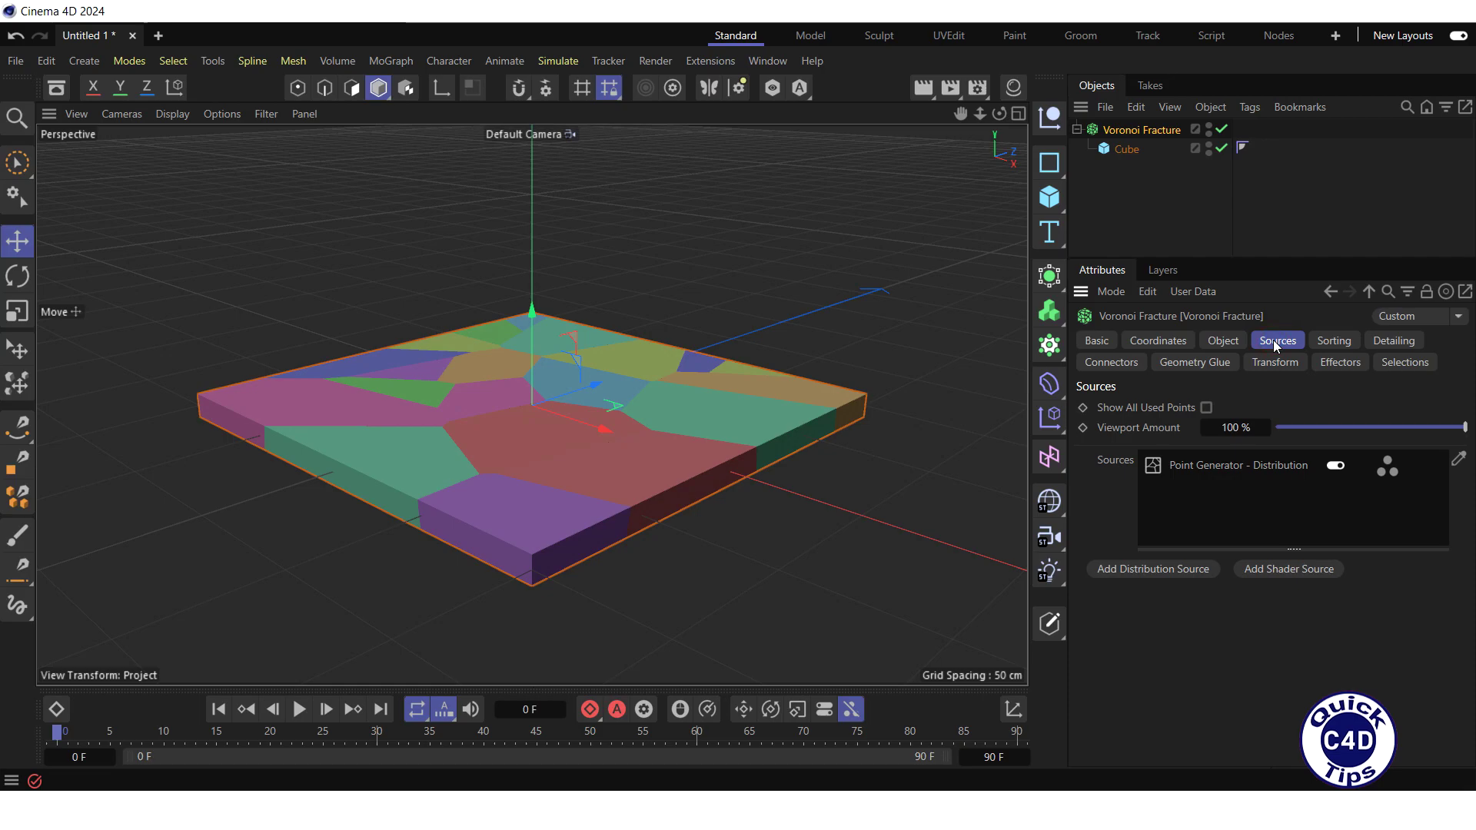
click(1225, 464)
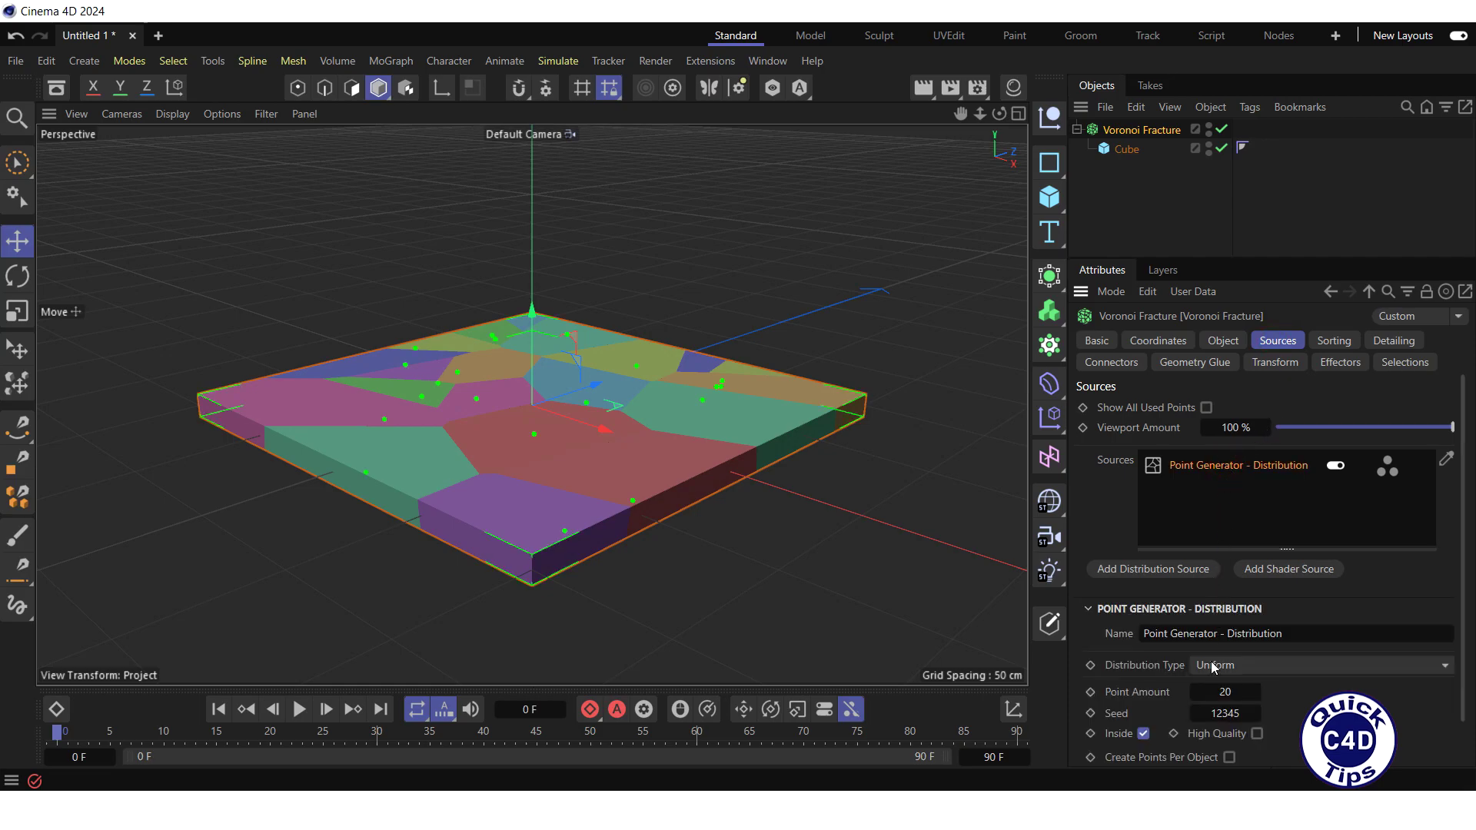
click(1224, 693)
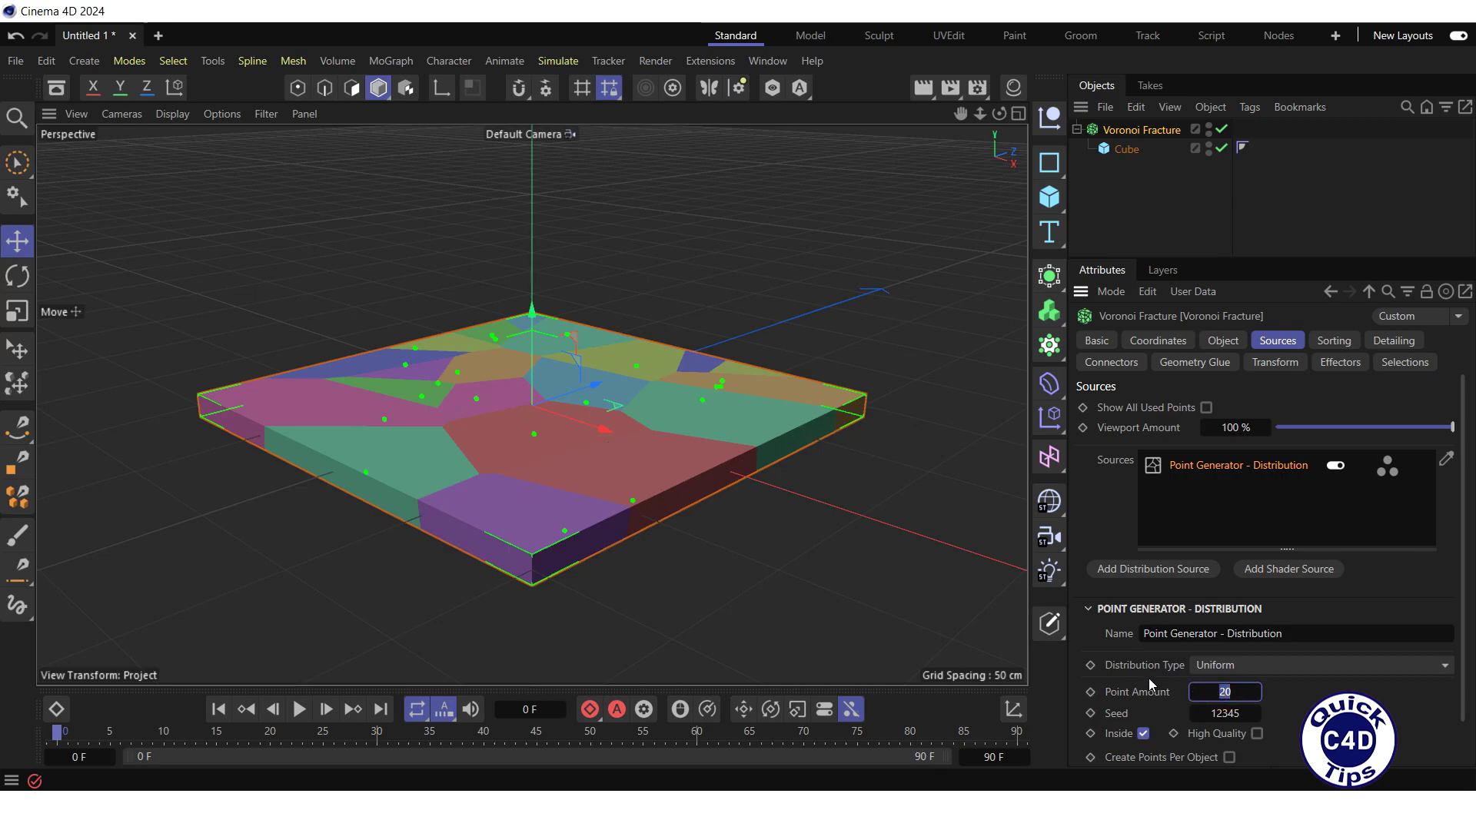
text(300)
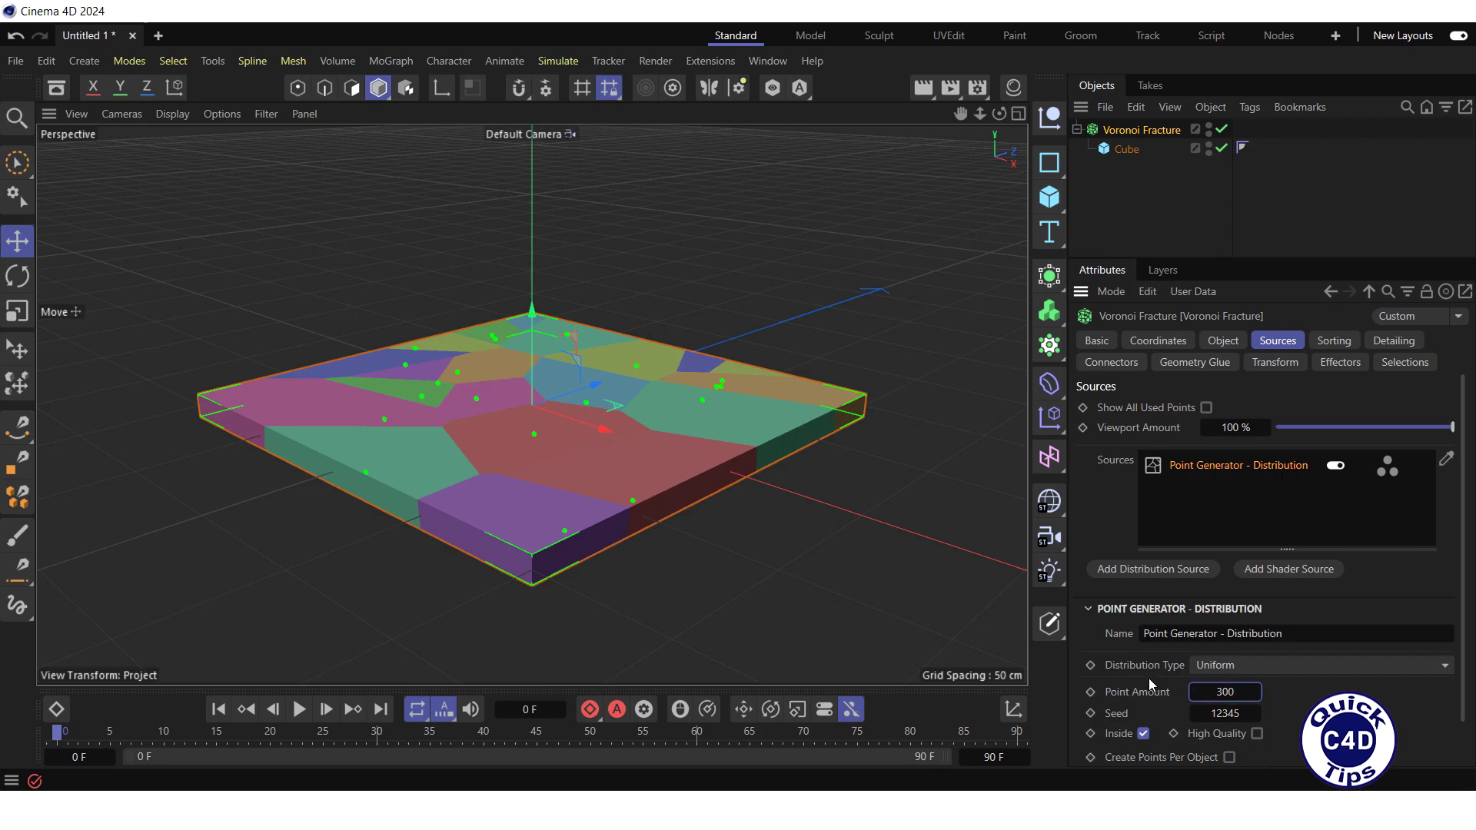
key(Return)
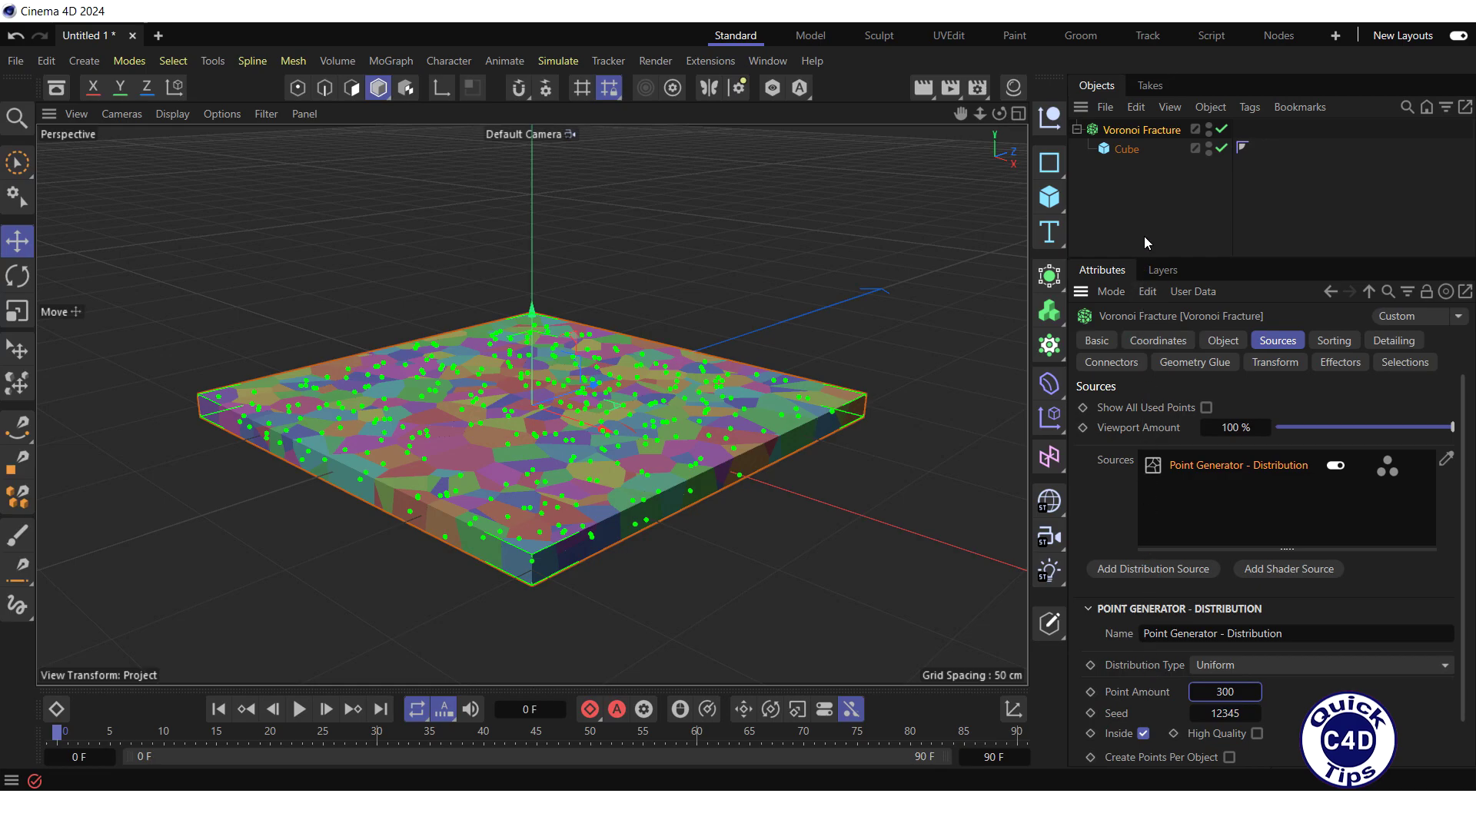
Step: Add a Plain effector to the Voronoi Fracture with a P.Y offset of -10 cm
click(1142, 131)
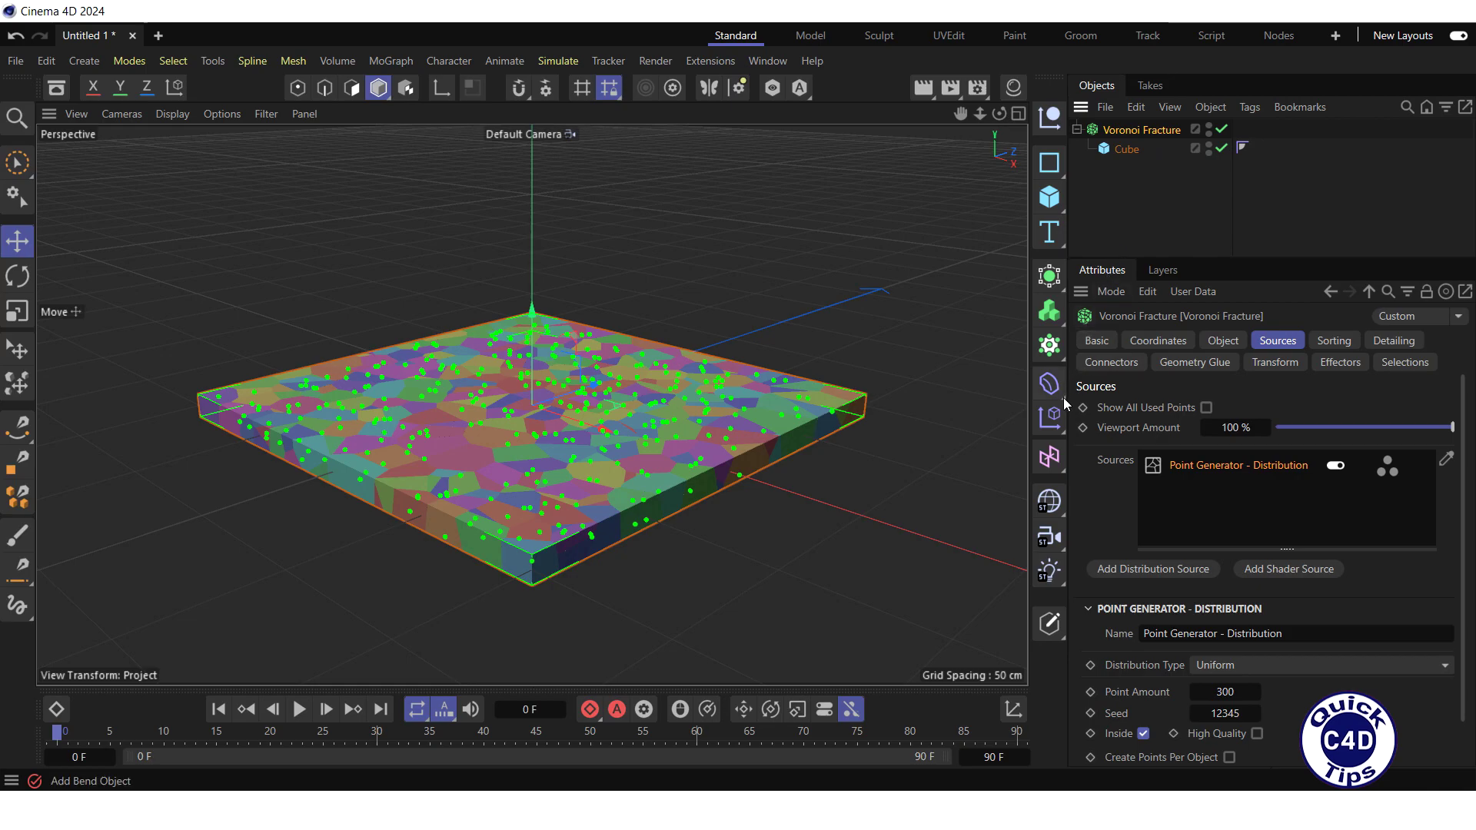
click(1049, 425)
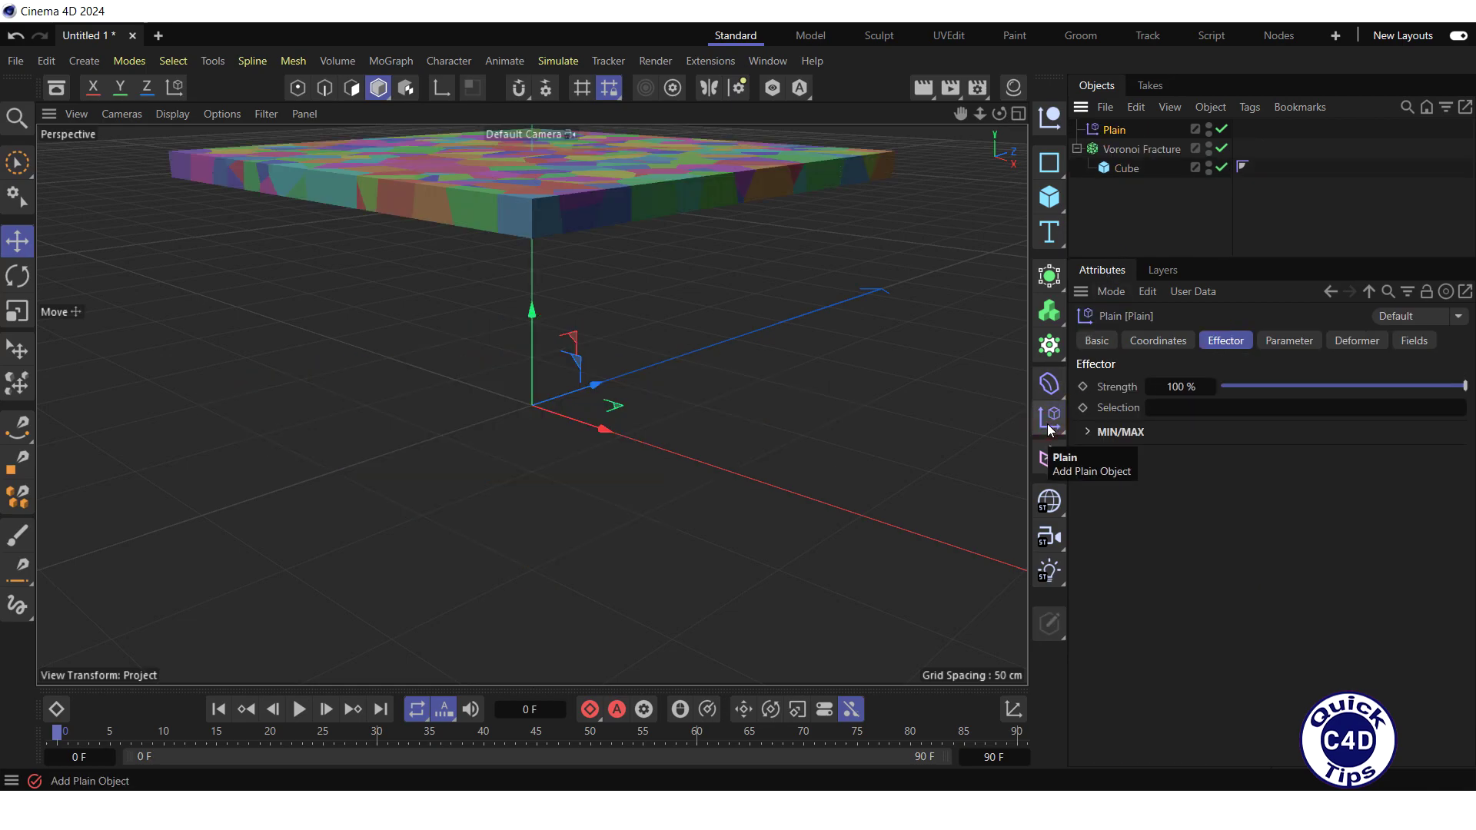
click(1282, 336)
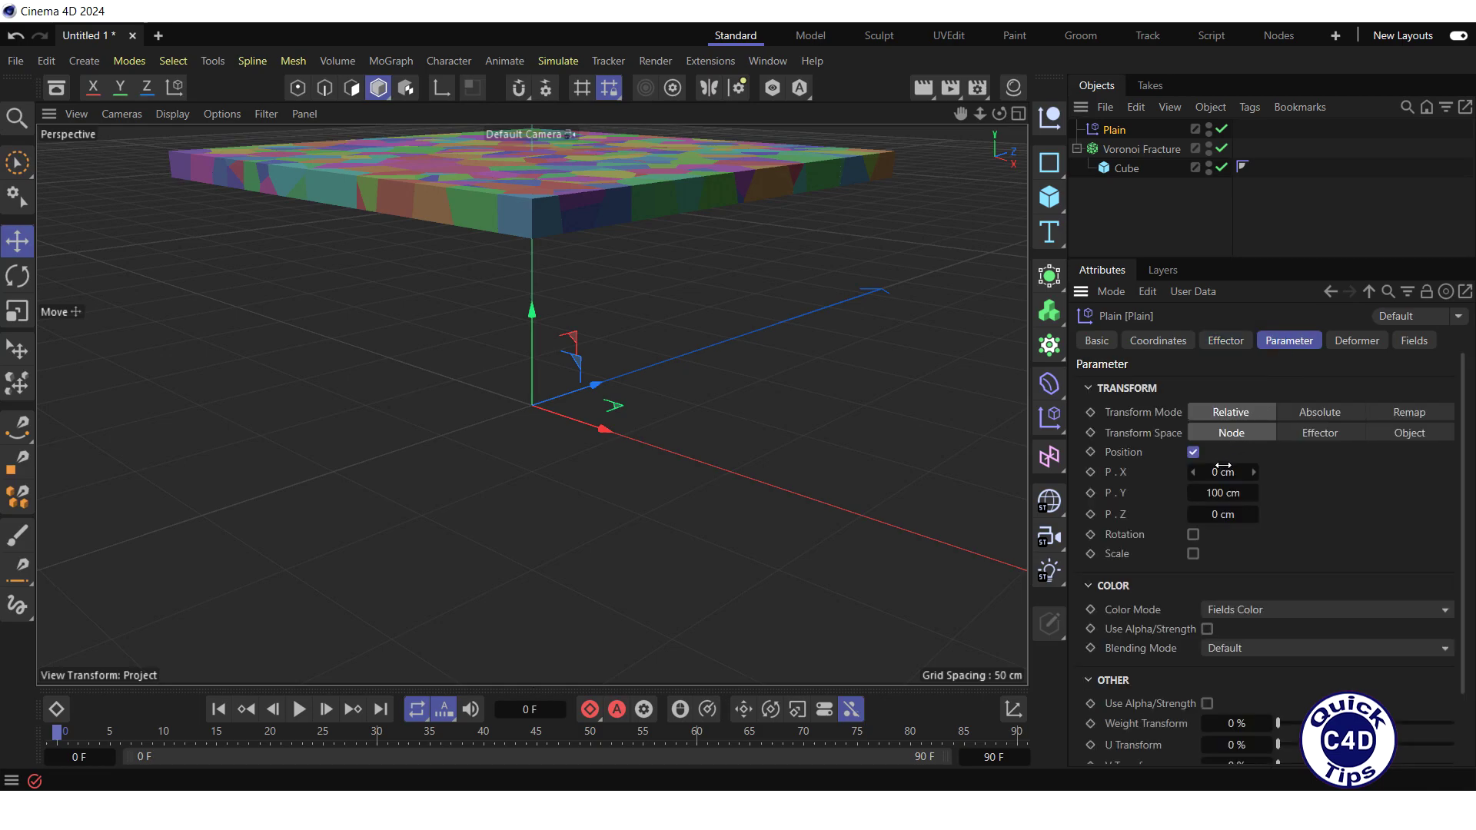
click(1222, 492)
text(-10)
key(Return)
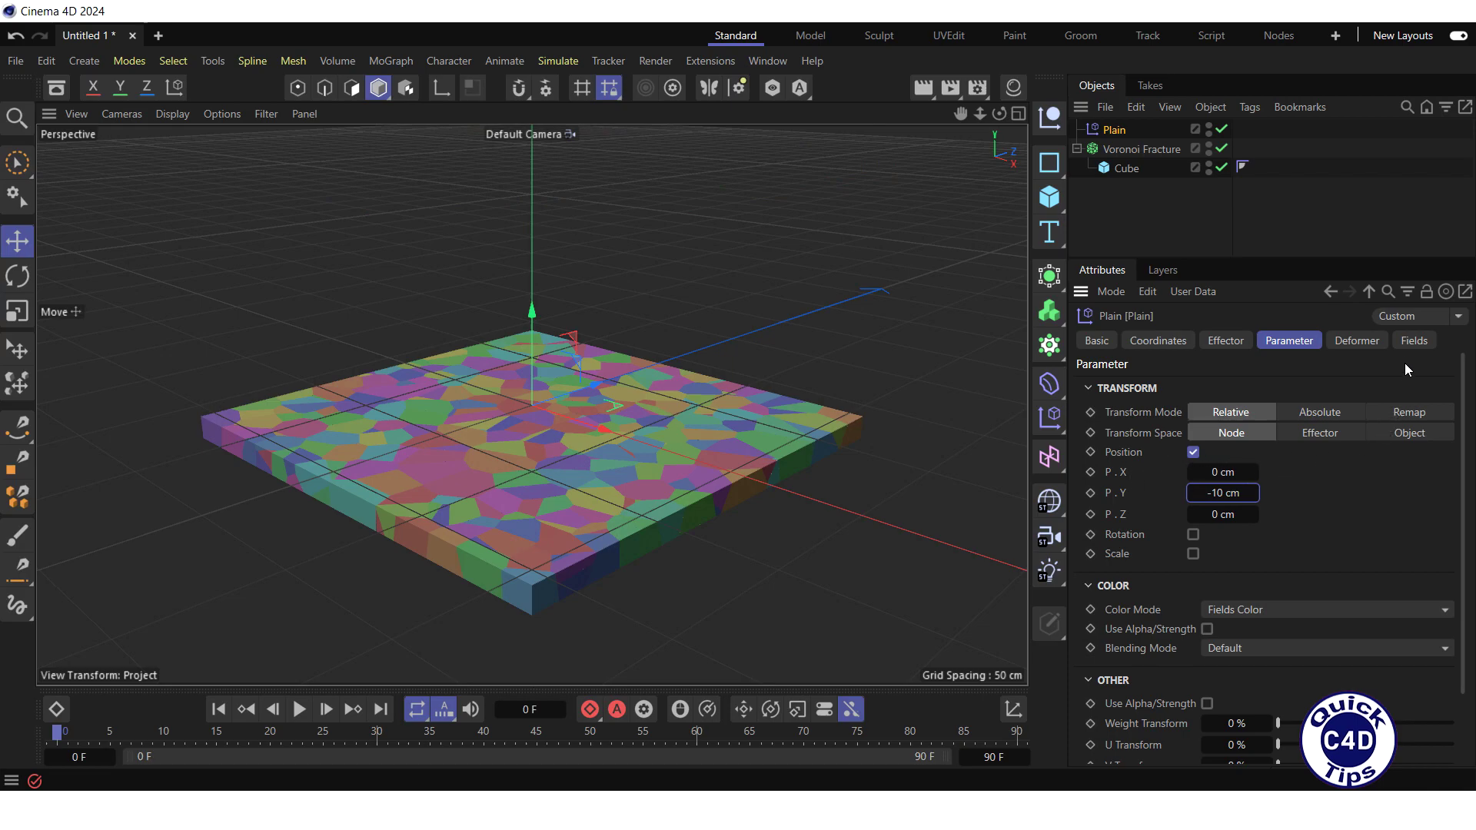
Step: Add a 30 cm Spherical Field to the Plain and place it at the slab's front-left edge
click(1413, 340)
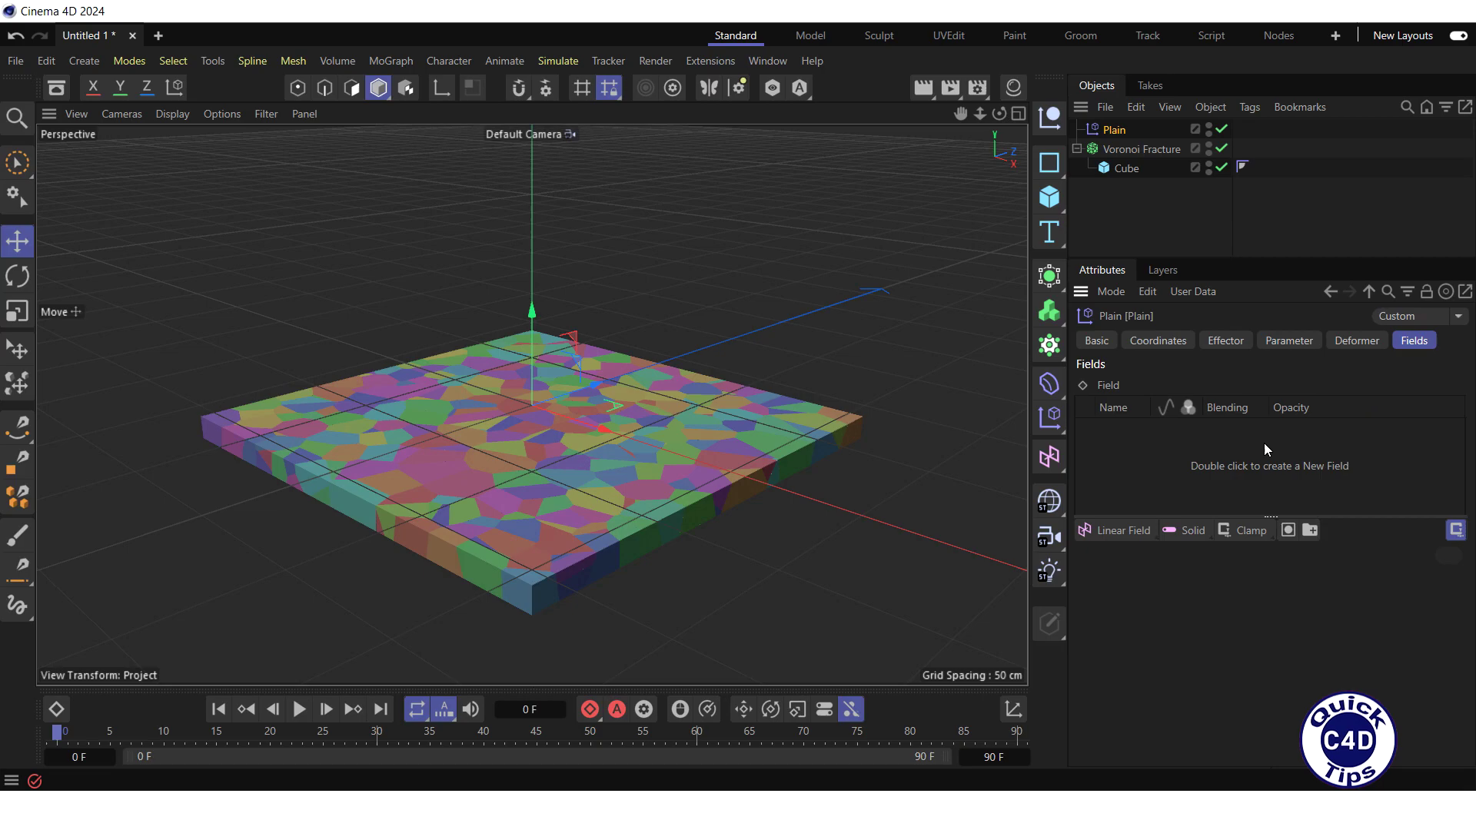
click(1125, 530)
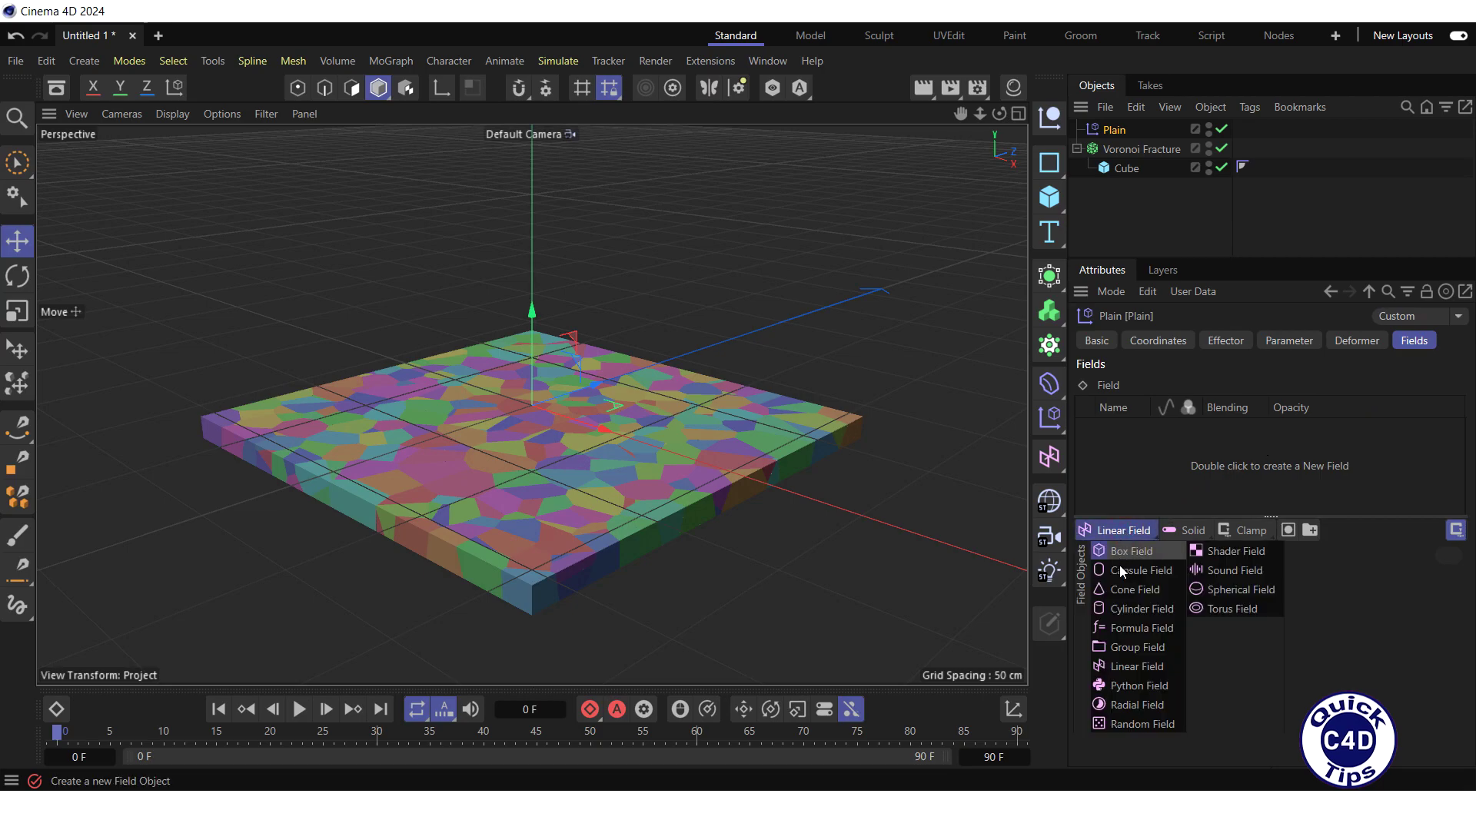
click(1224, 590)
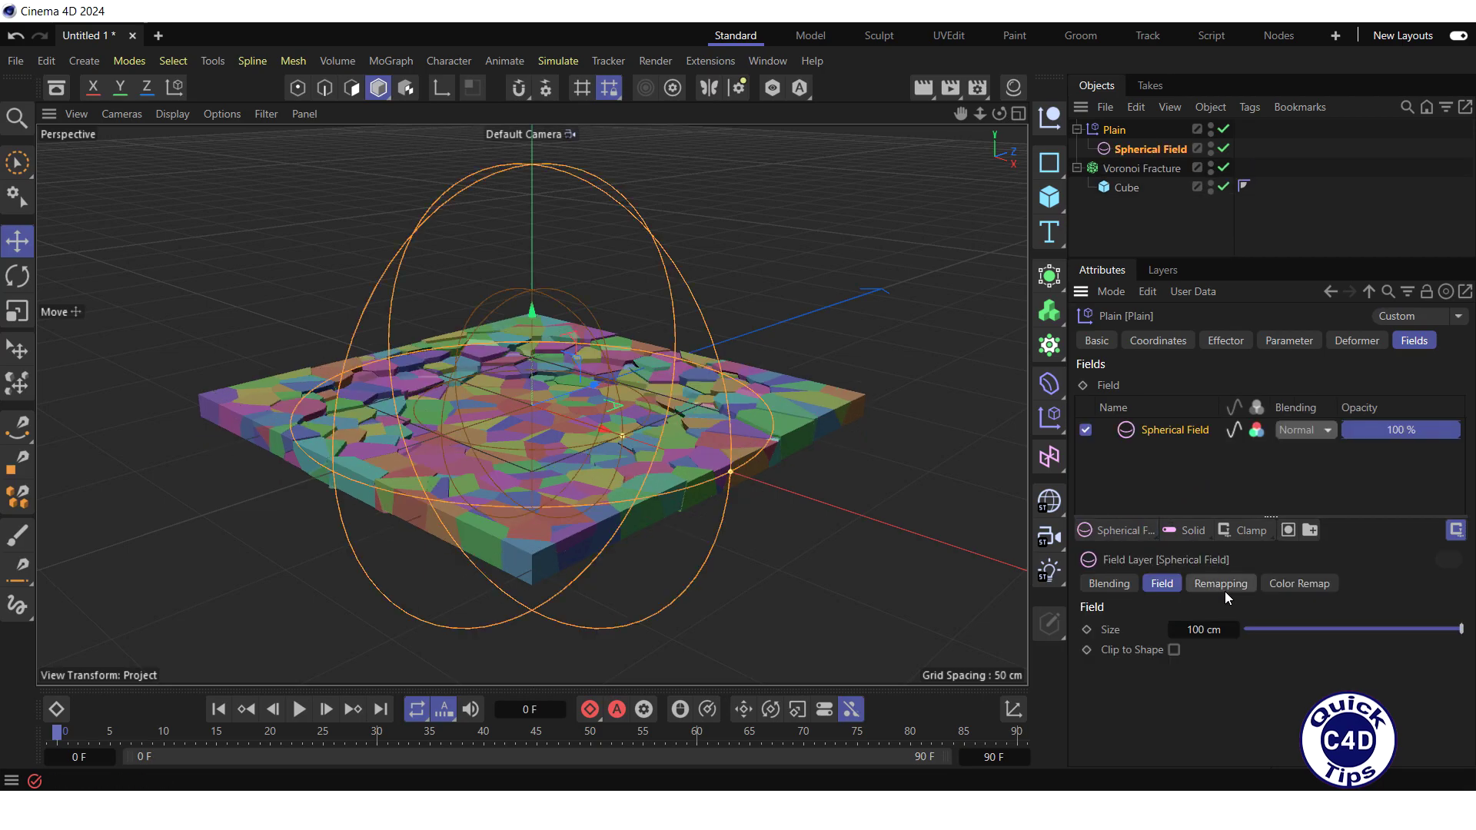
click(1203, 629)
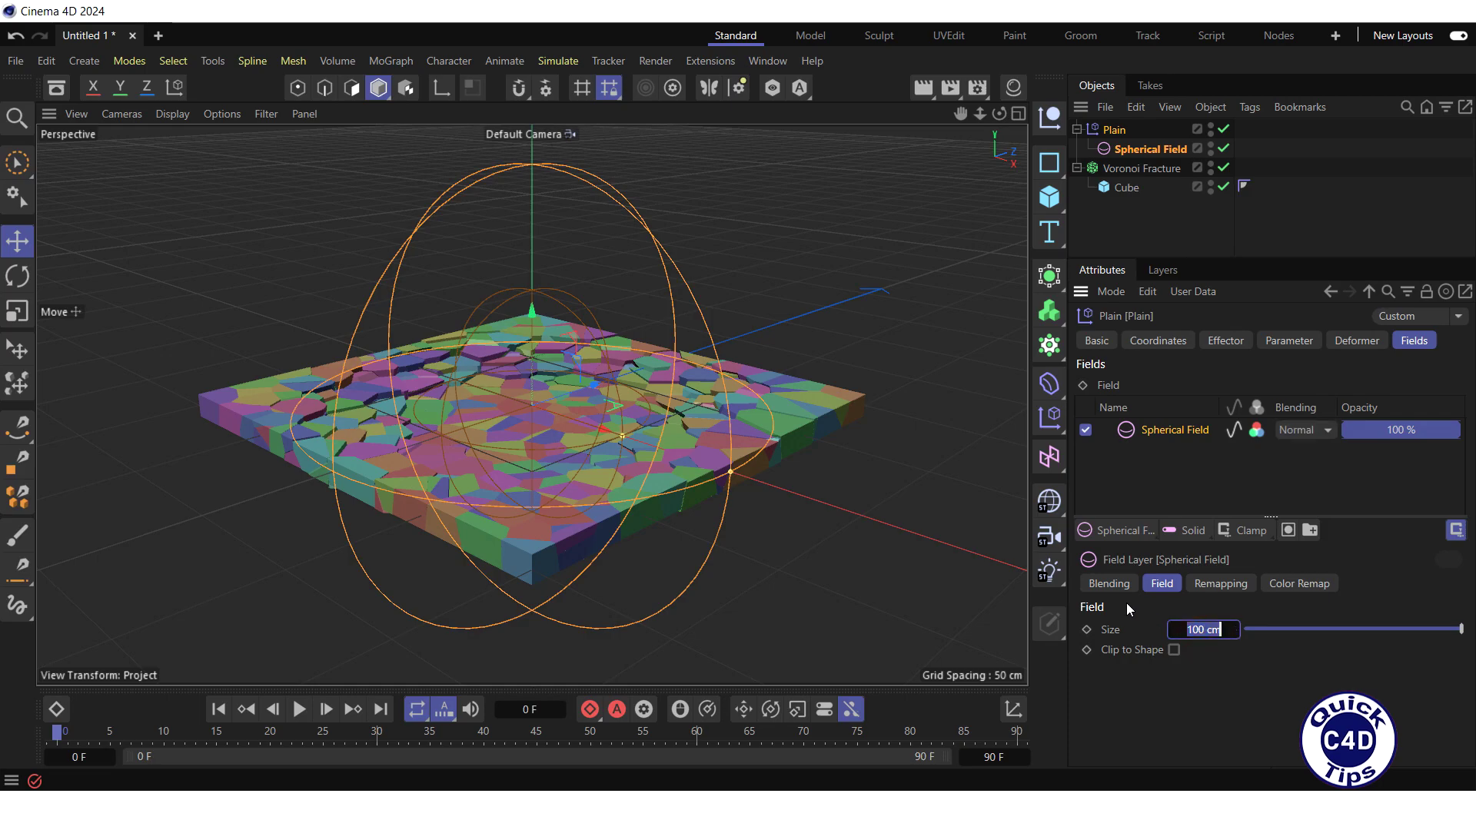
text(30)
key(Return)
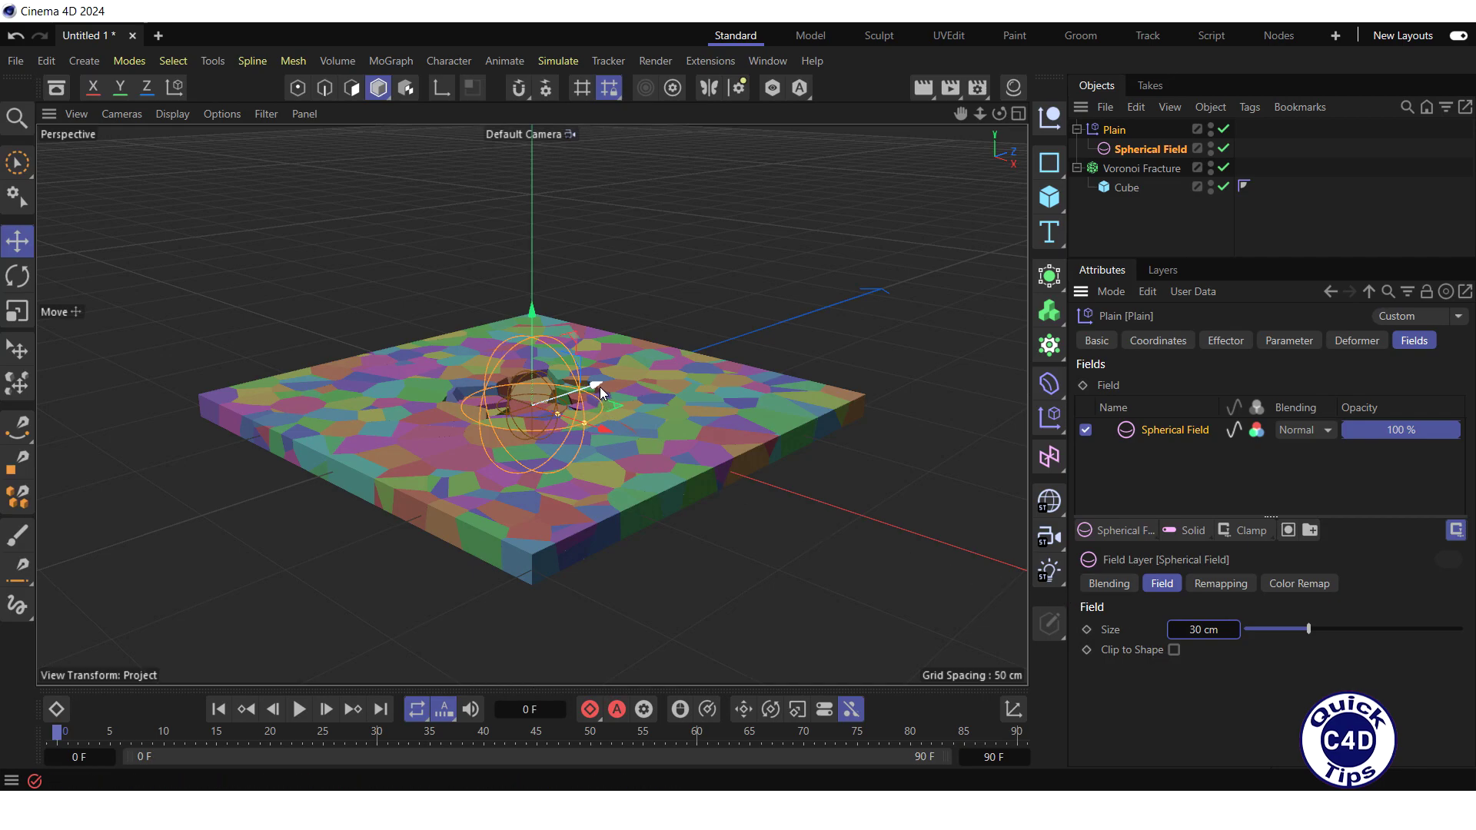
drag(600, 386, 462, 472)
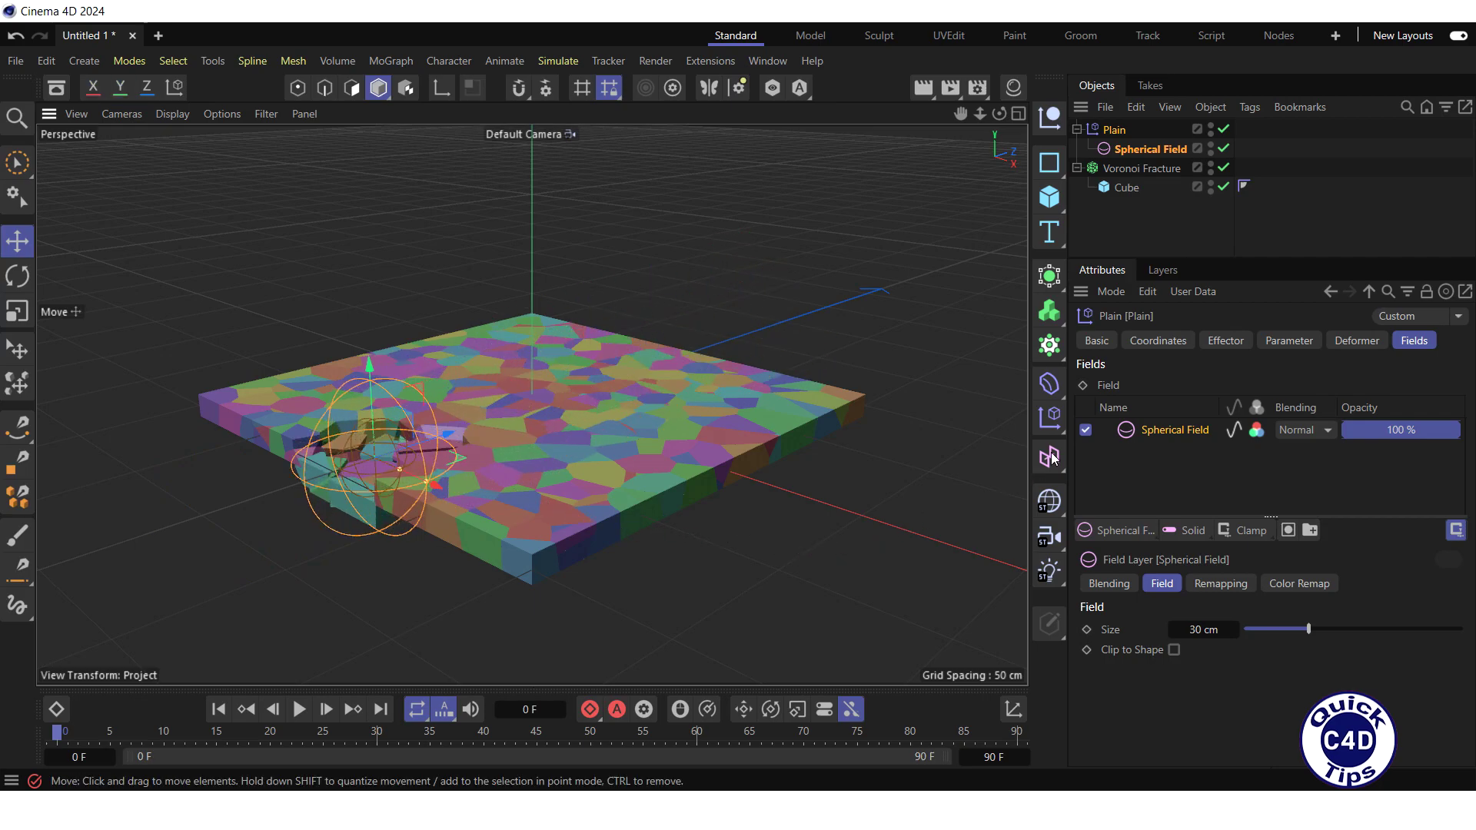
Step: Move the Spherical Field off the slab's front-left edge and keyframe P.Z -139.7673 cm at frame 0
click(1155, 344)
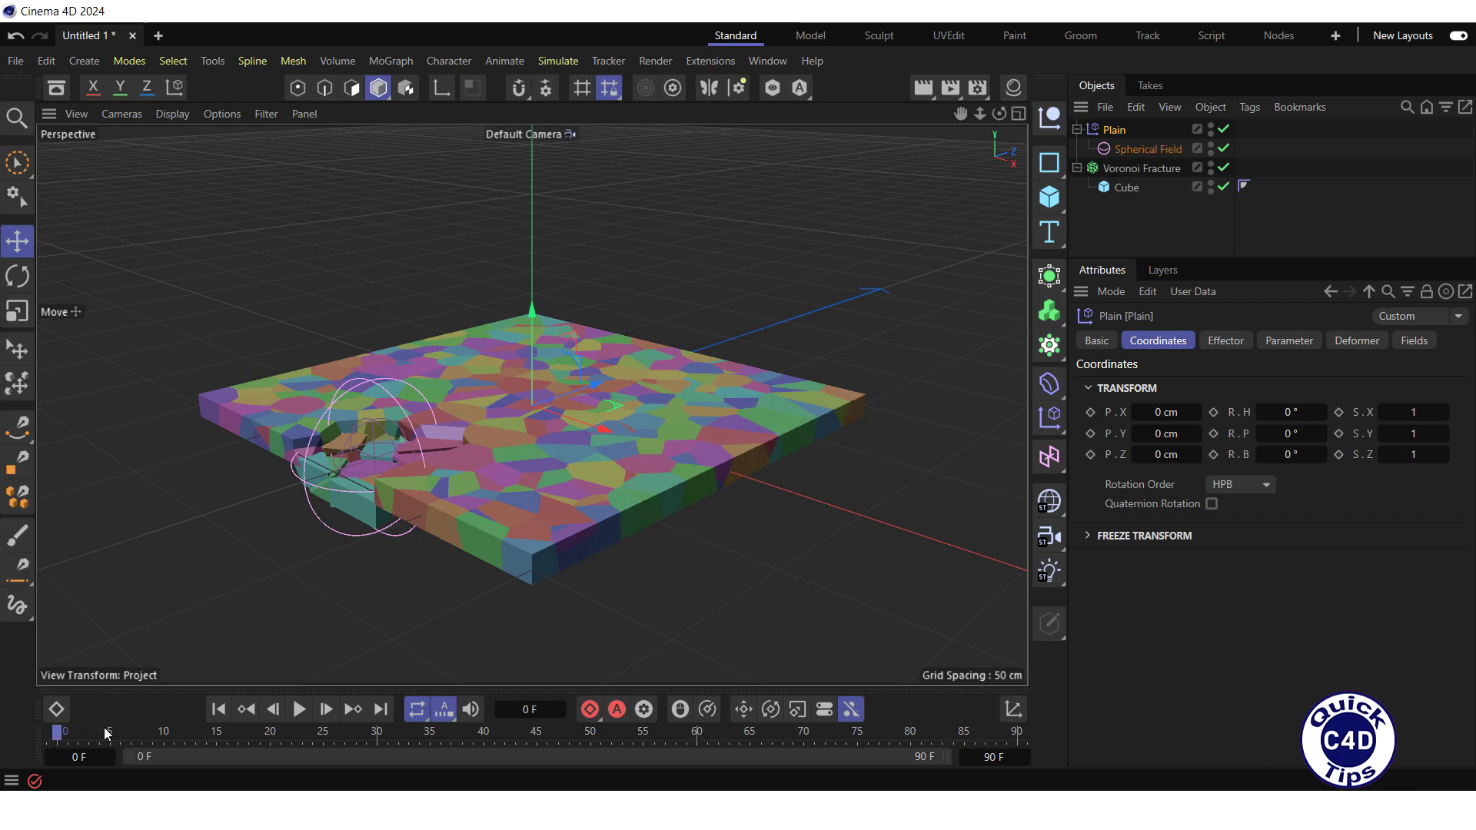
click(1136, 149)
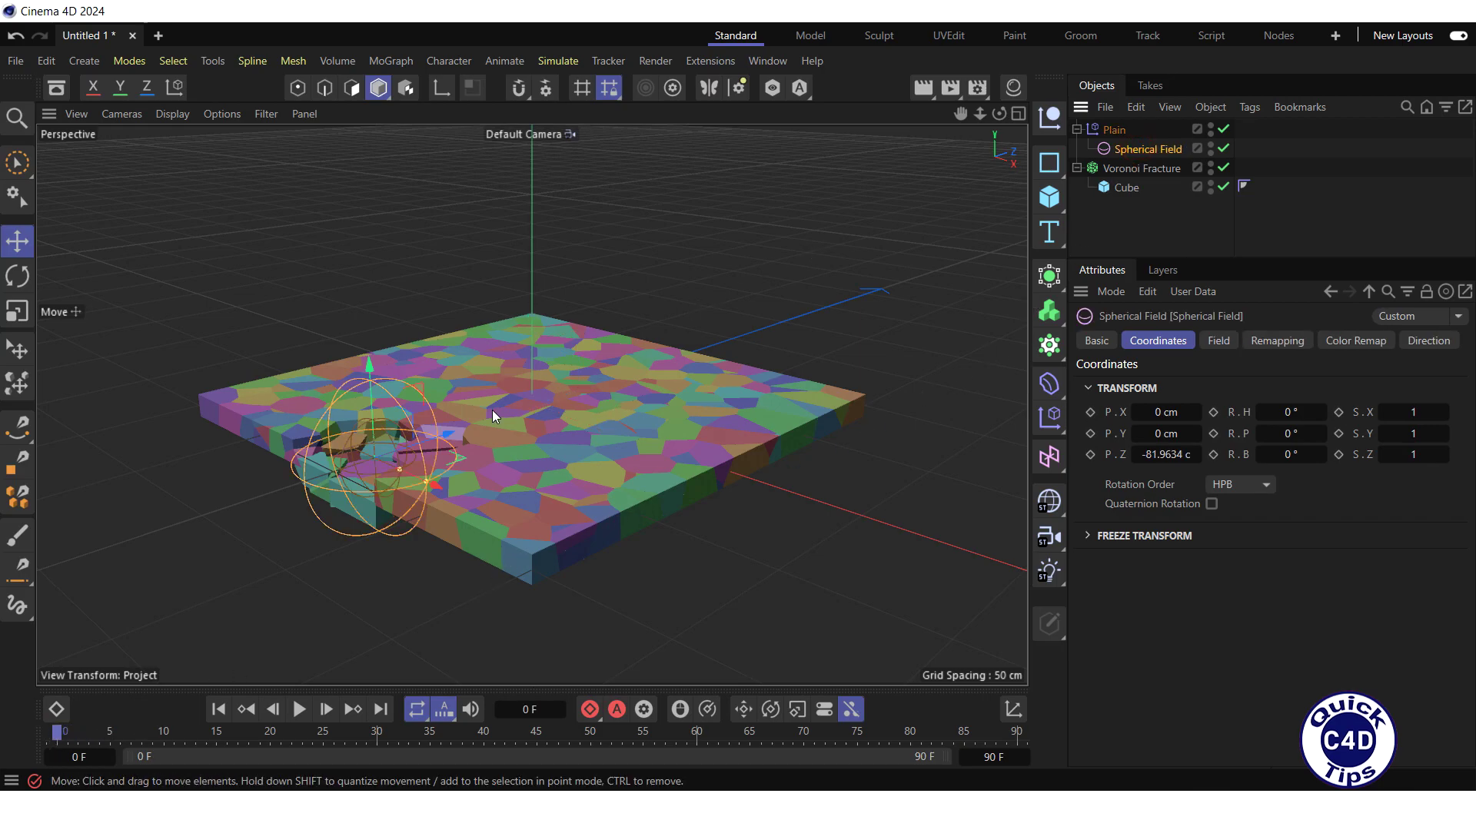
drag(450, 432, 317, 494)
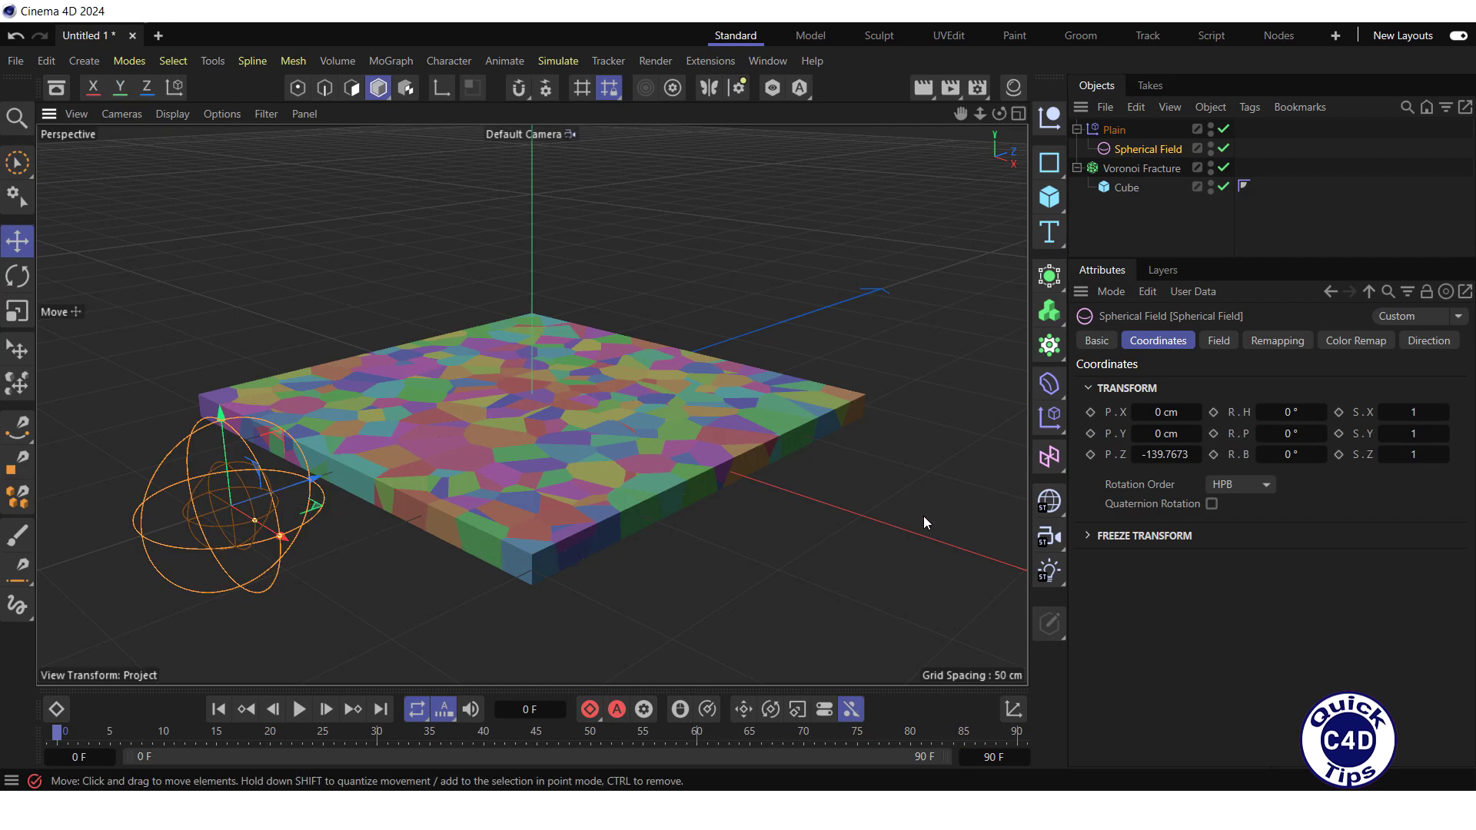
click(1090, 454)
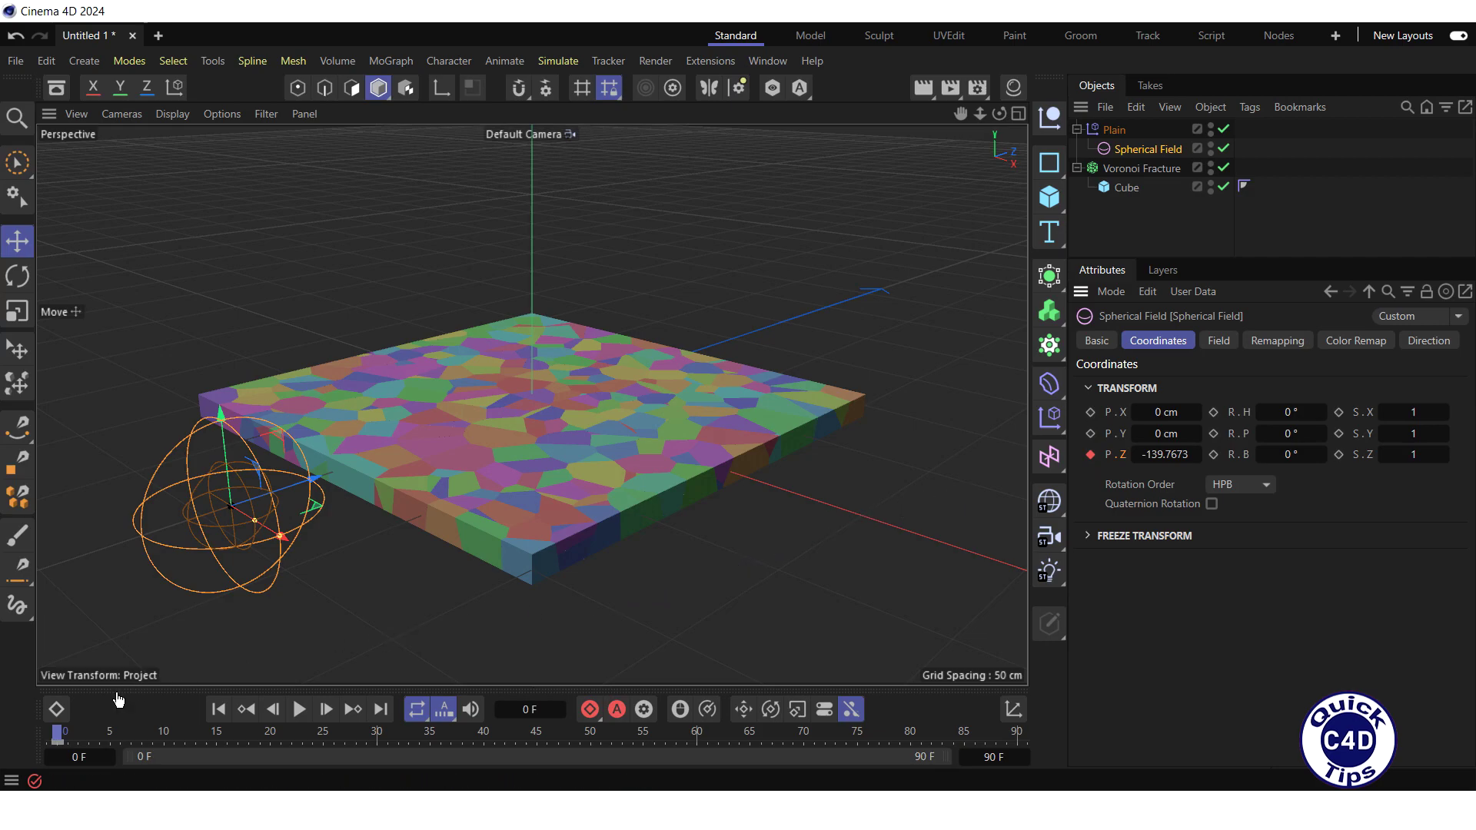
Step: At frame 90, move the field past the slab's far side and keyframe P.Z 227.4547 cm
drag(55, 732, 1044, 738)
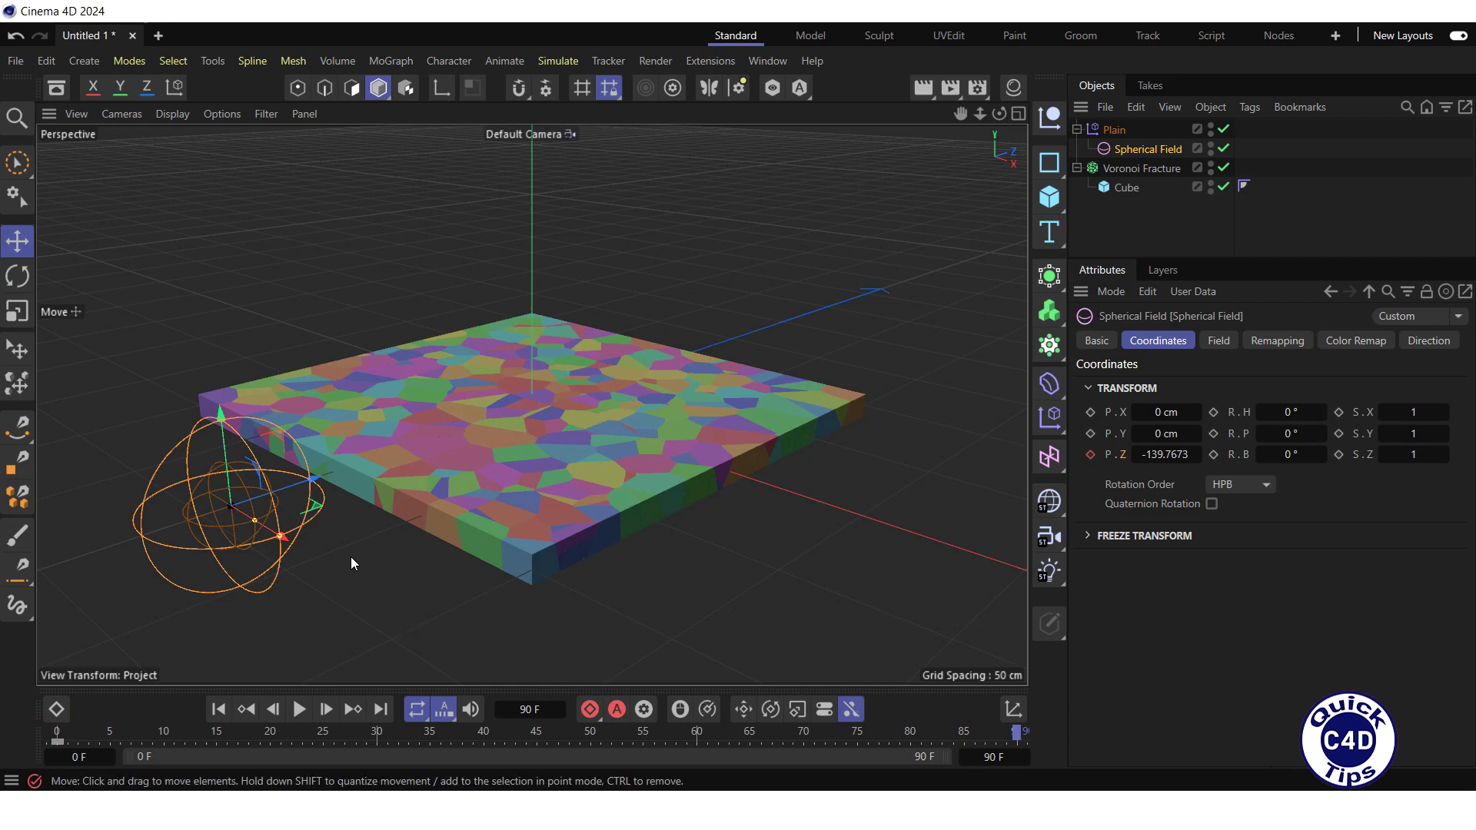
drag(318, 498, 885, 388)
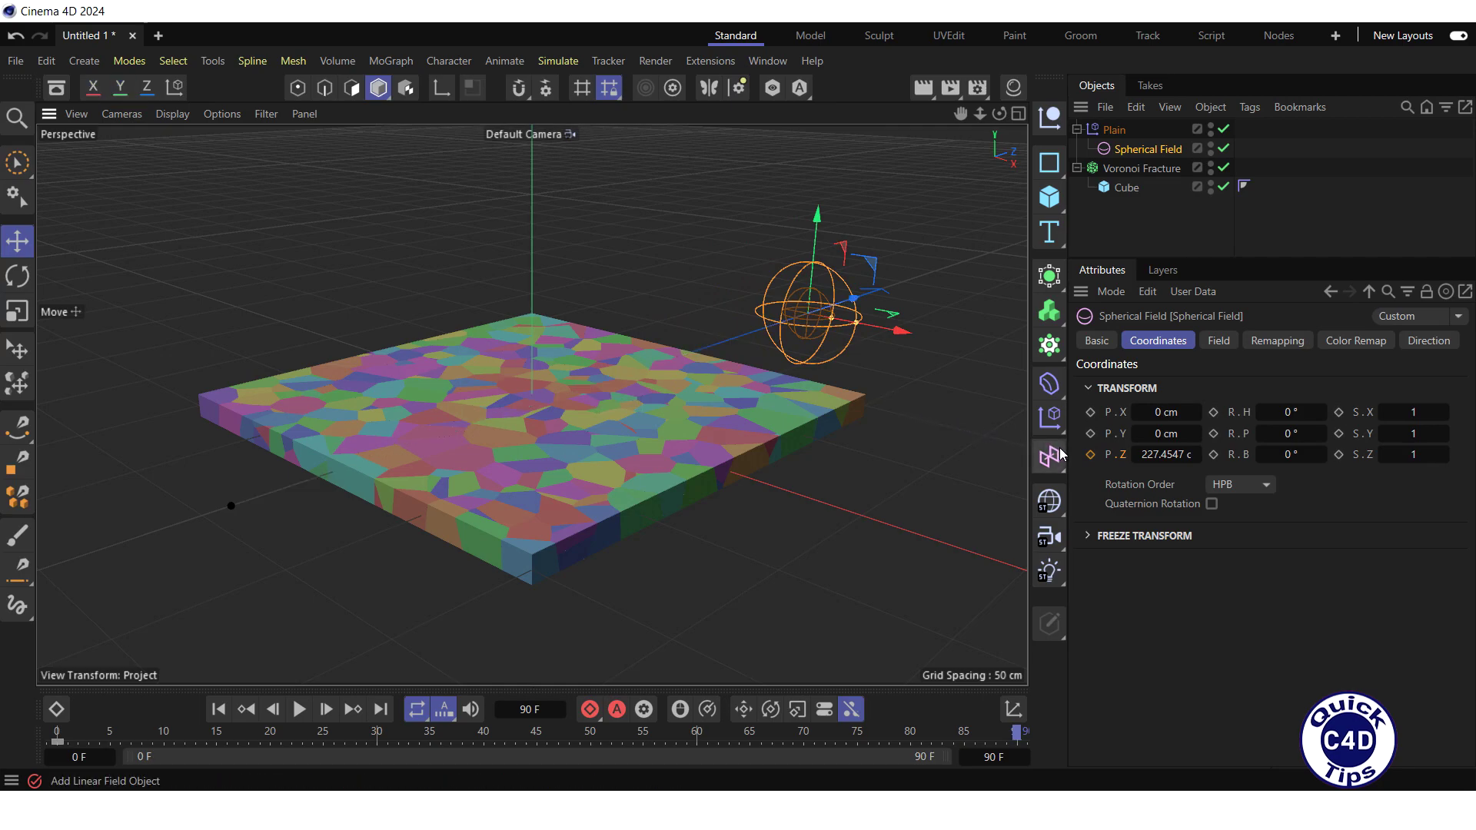
click(1090, 454)
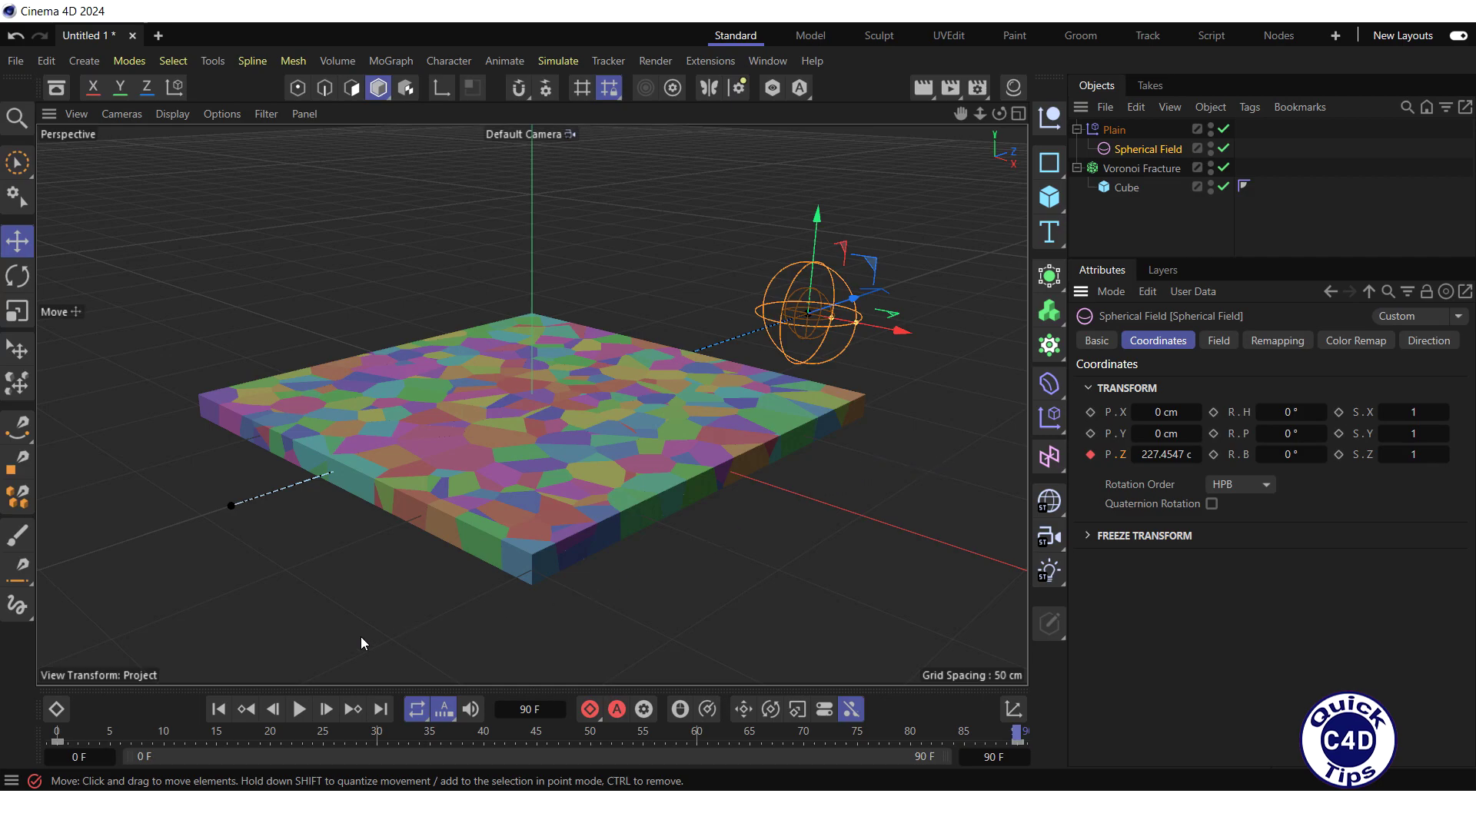
Step: Rewind to frame 0 and play the animation
click(218, 708)
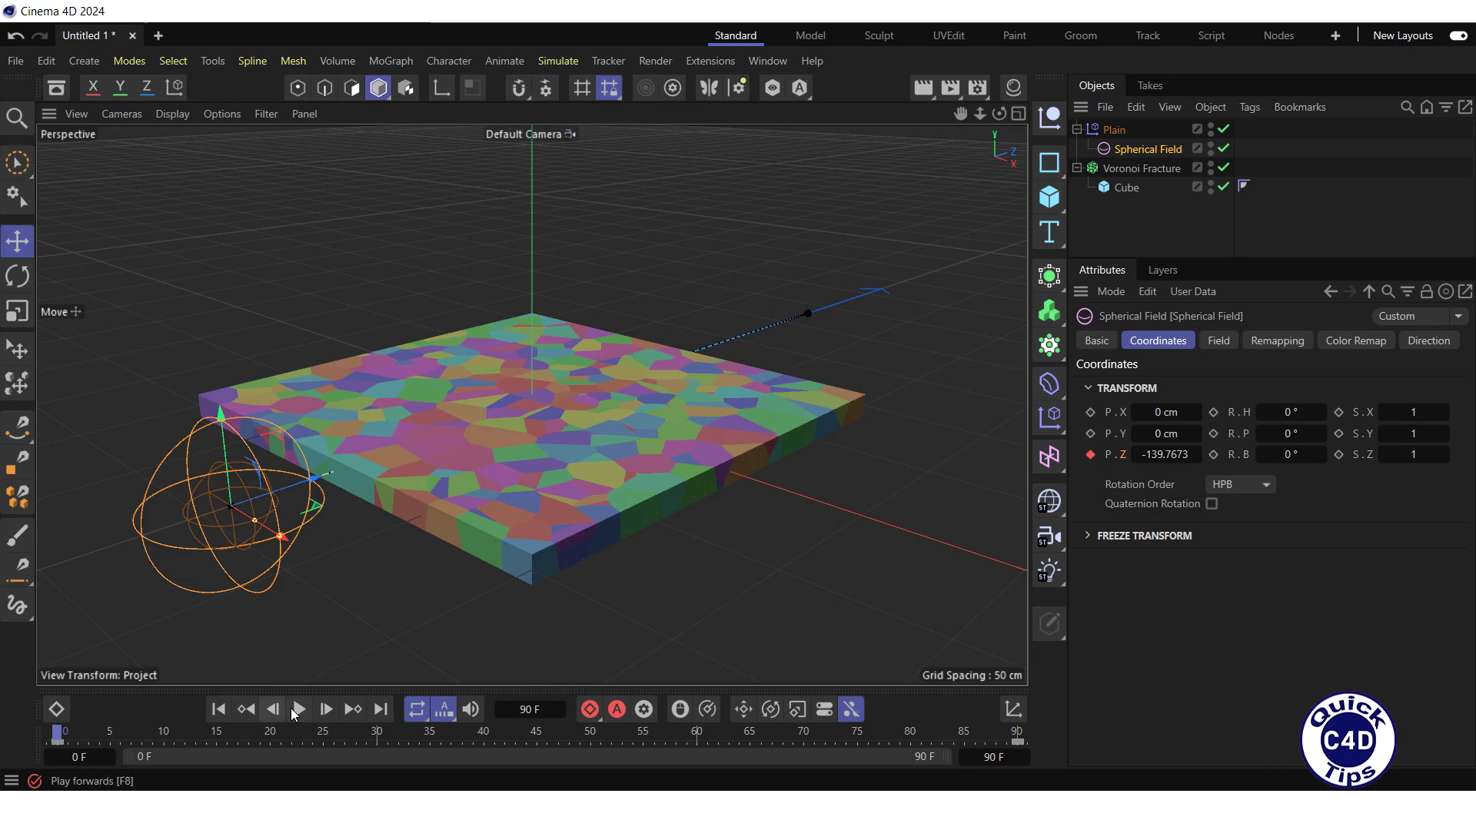
click(297, 710)
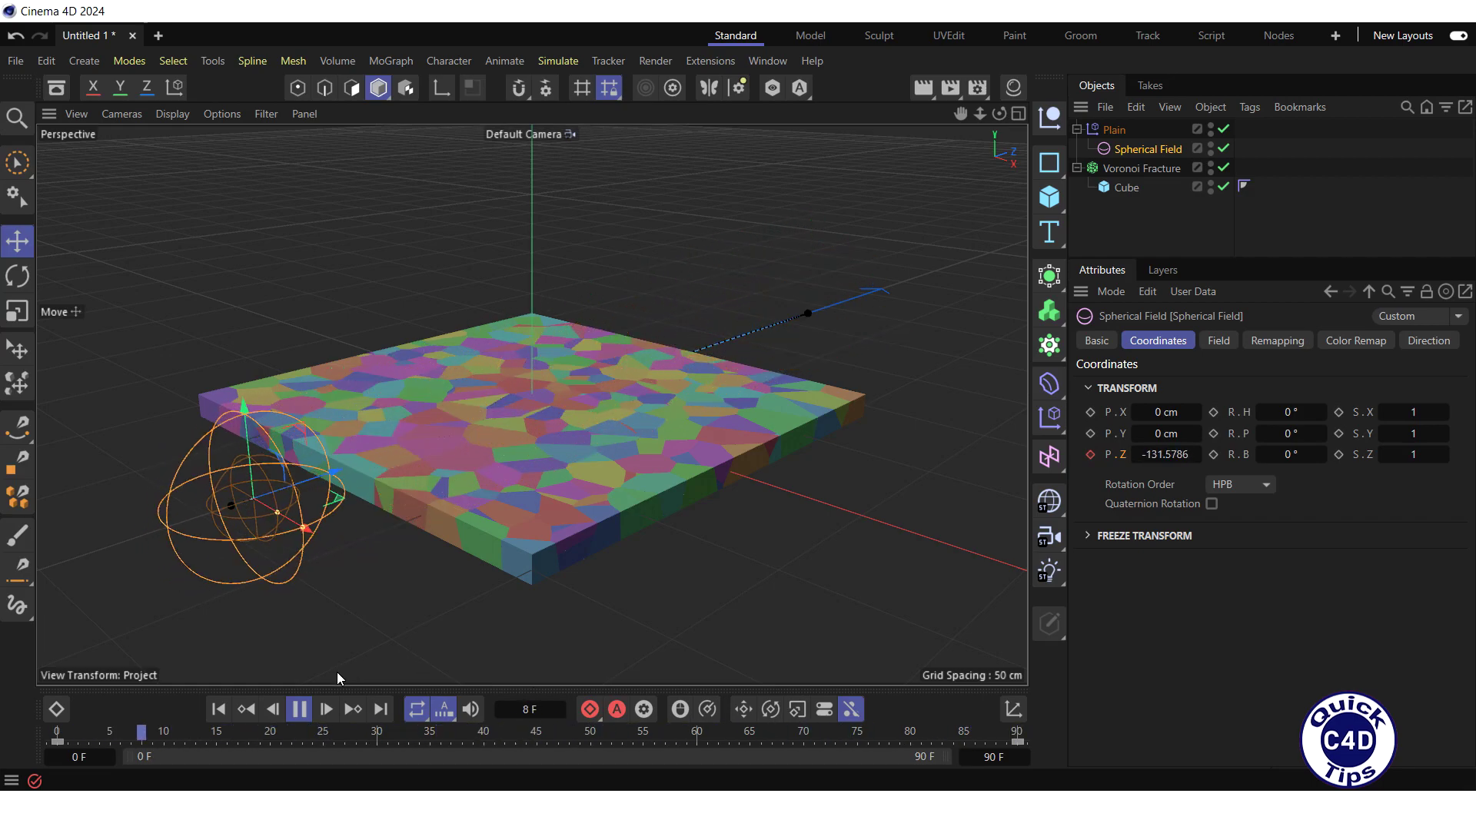
Step: Pause playback and jump back to frame 0
click(299, 708)
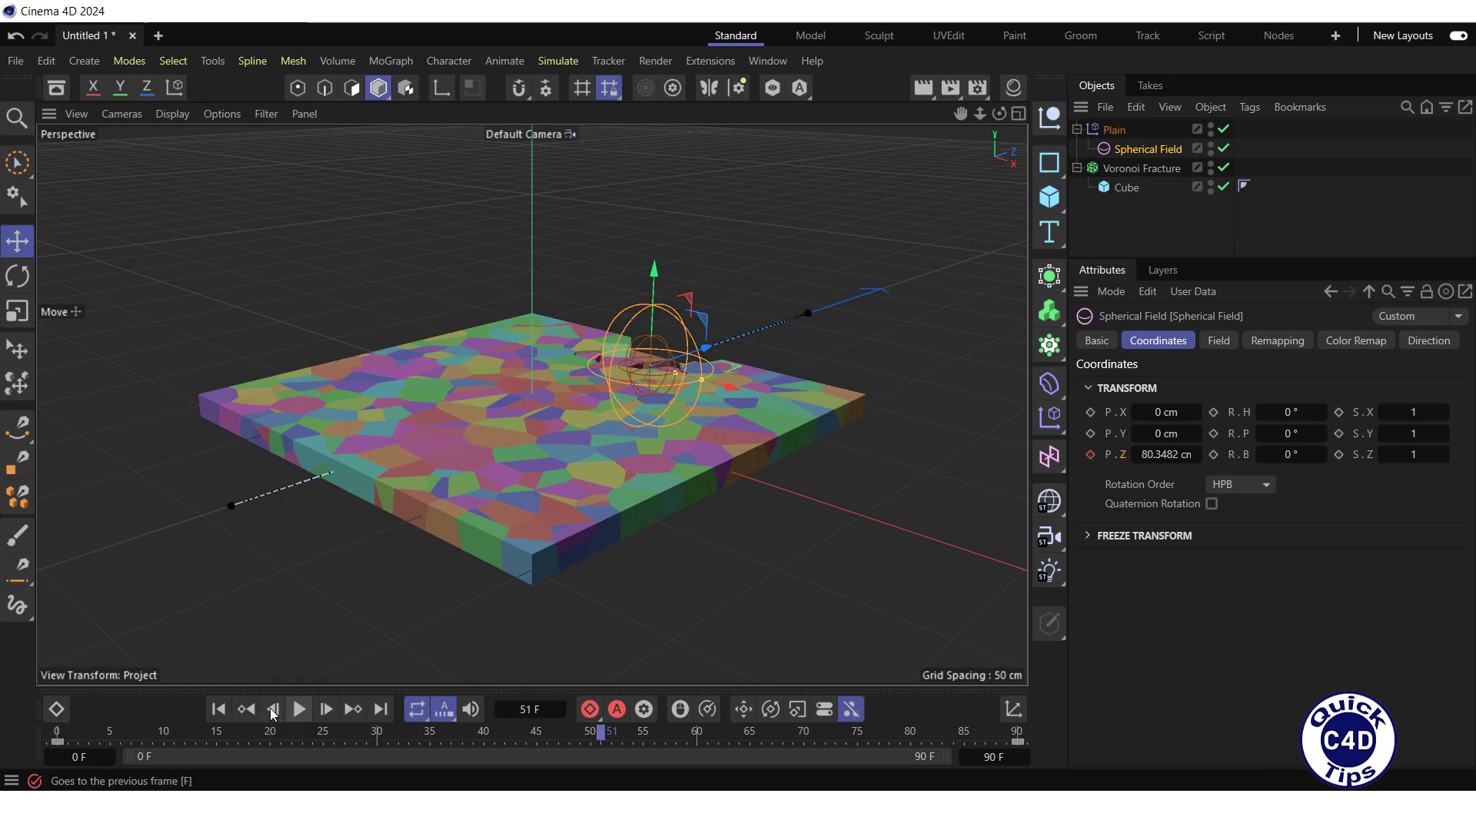
click(218, 709)
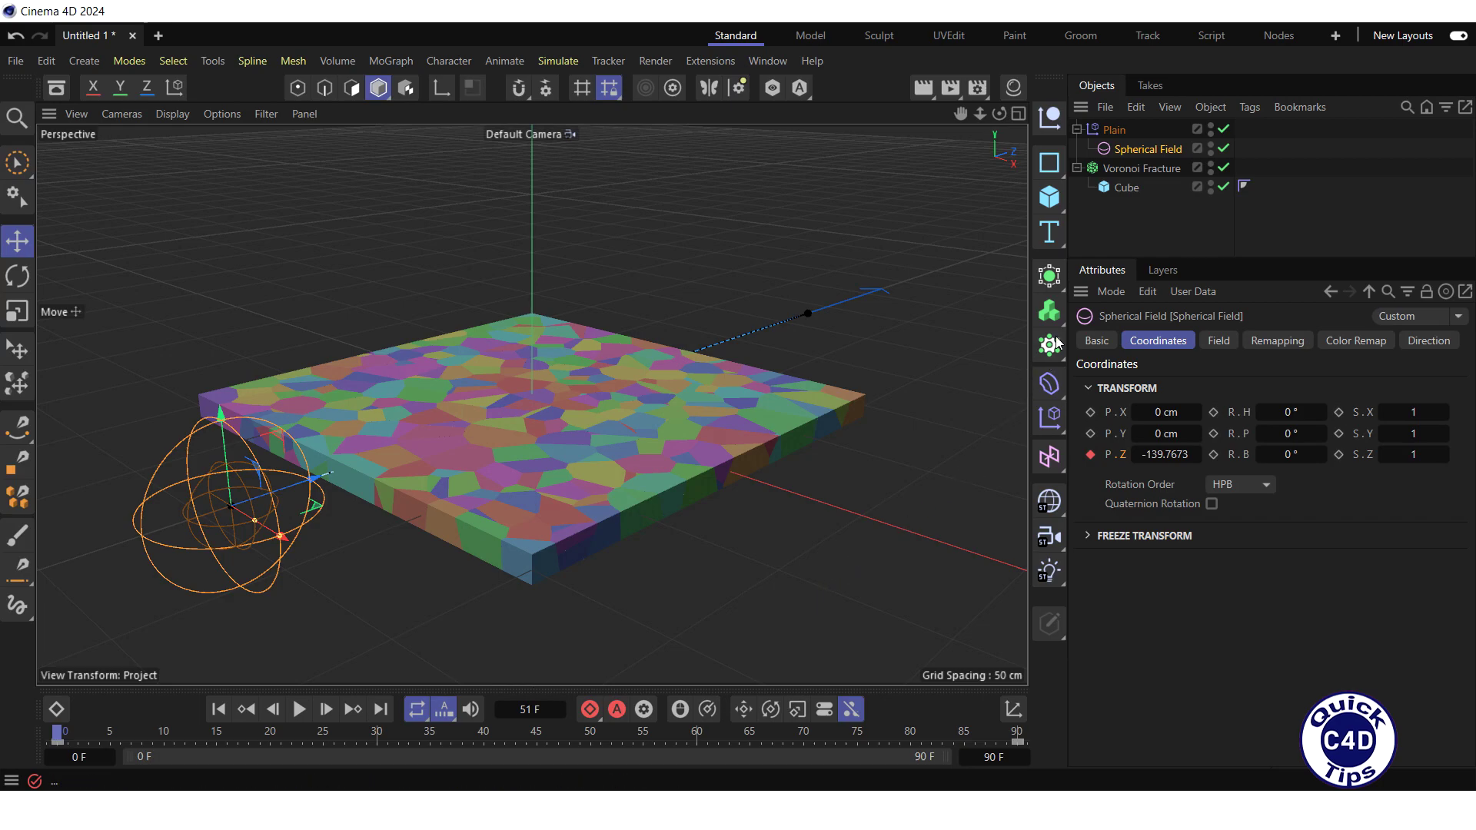
Step: Give the Voronoi Fracture a Rigid Body tag with Trigger set to On Collision
right_click(1130, 167)
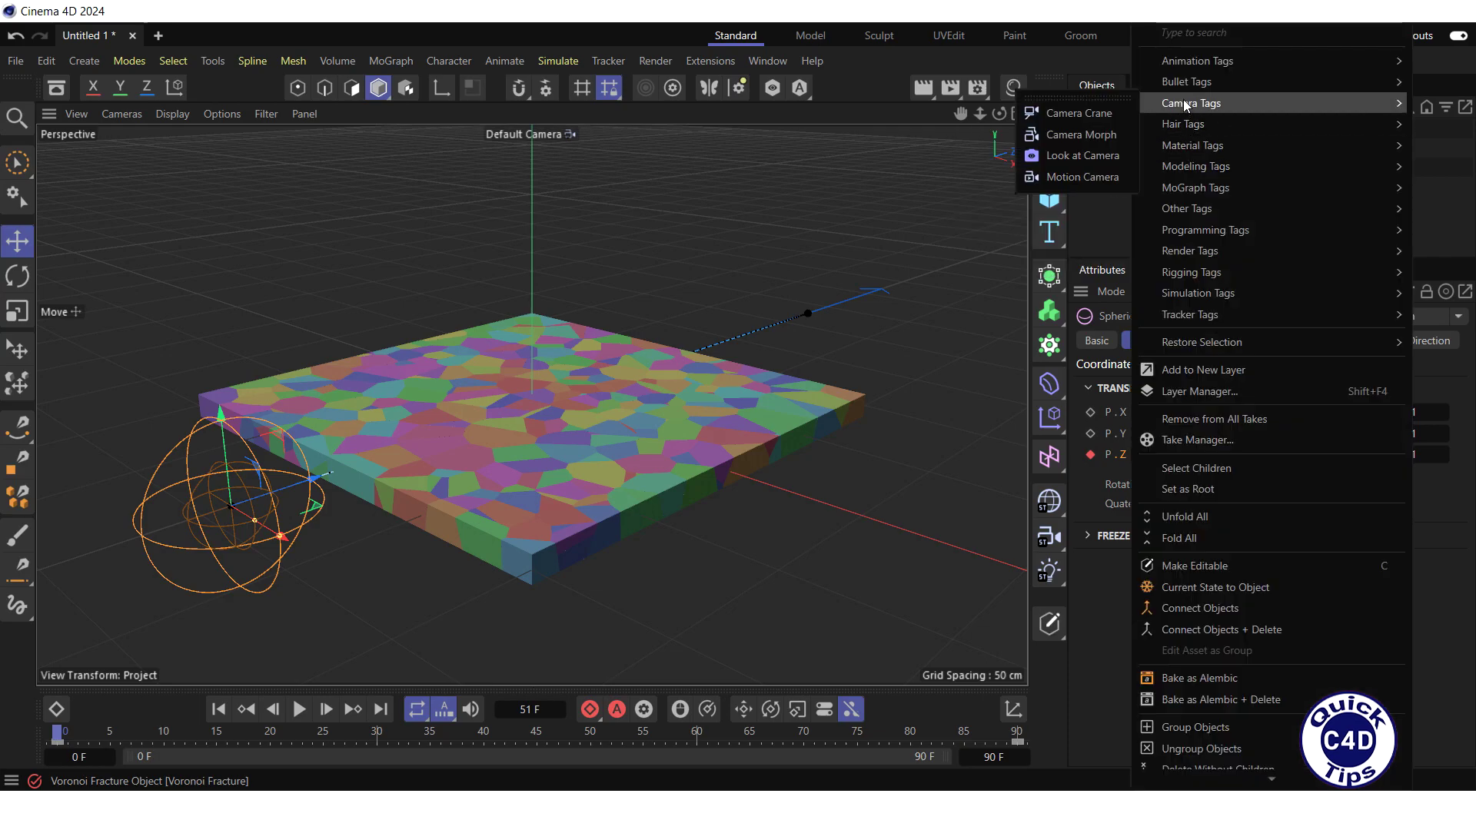
mouse_move(1182, 77)
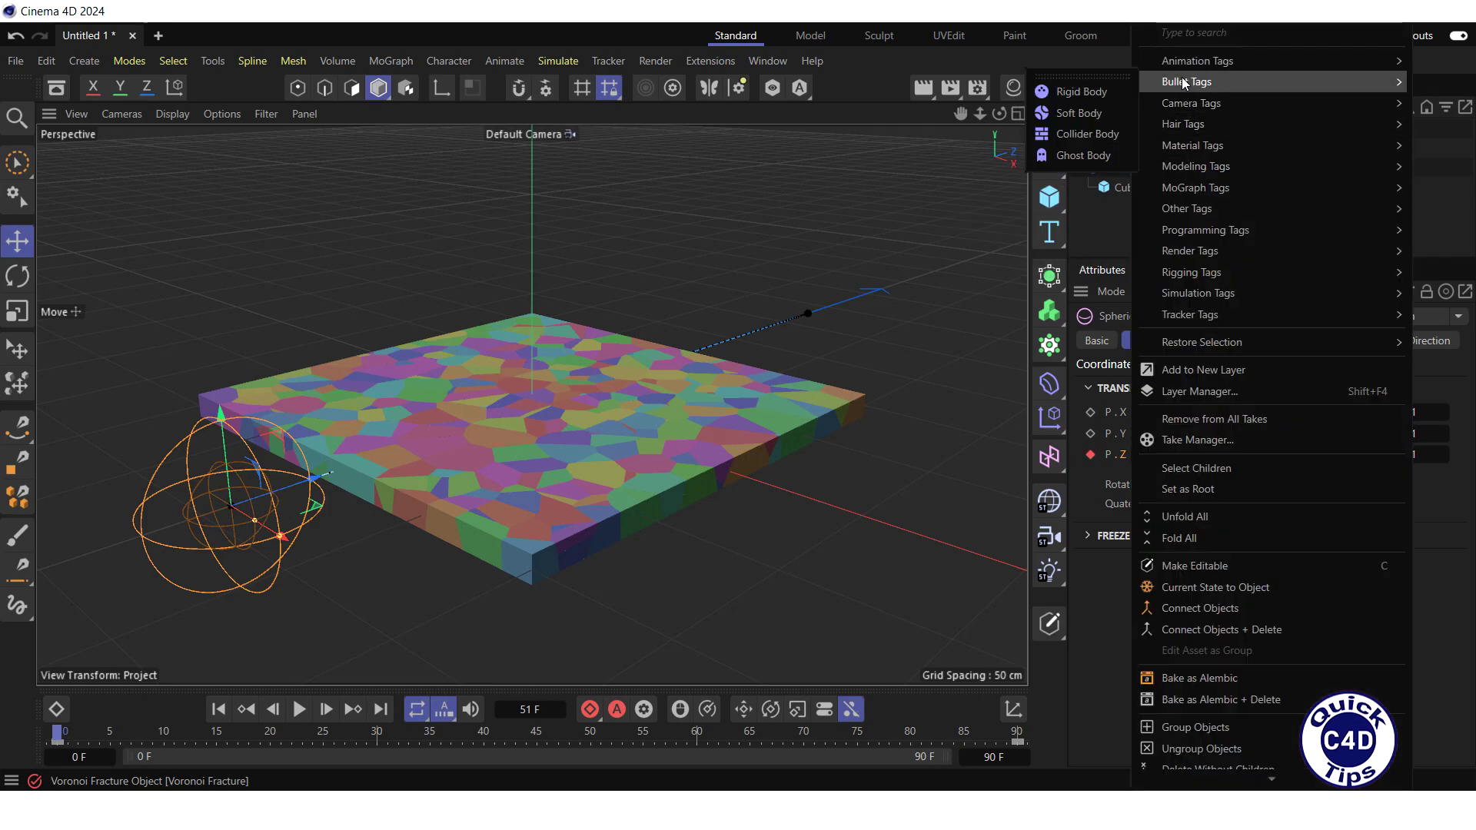
click(1082, 91)
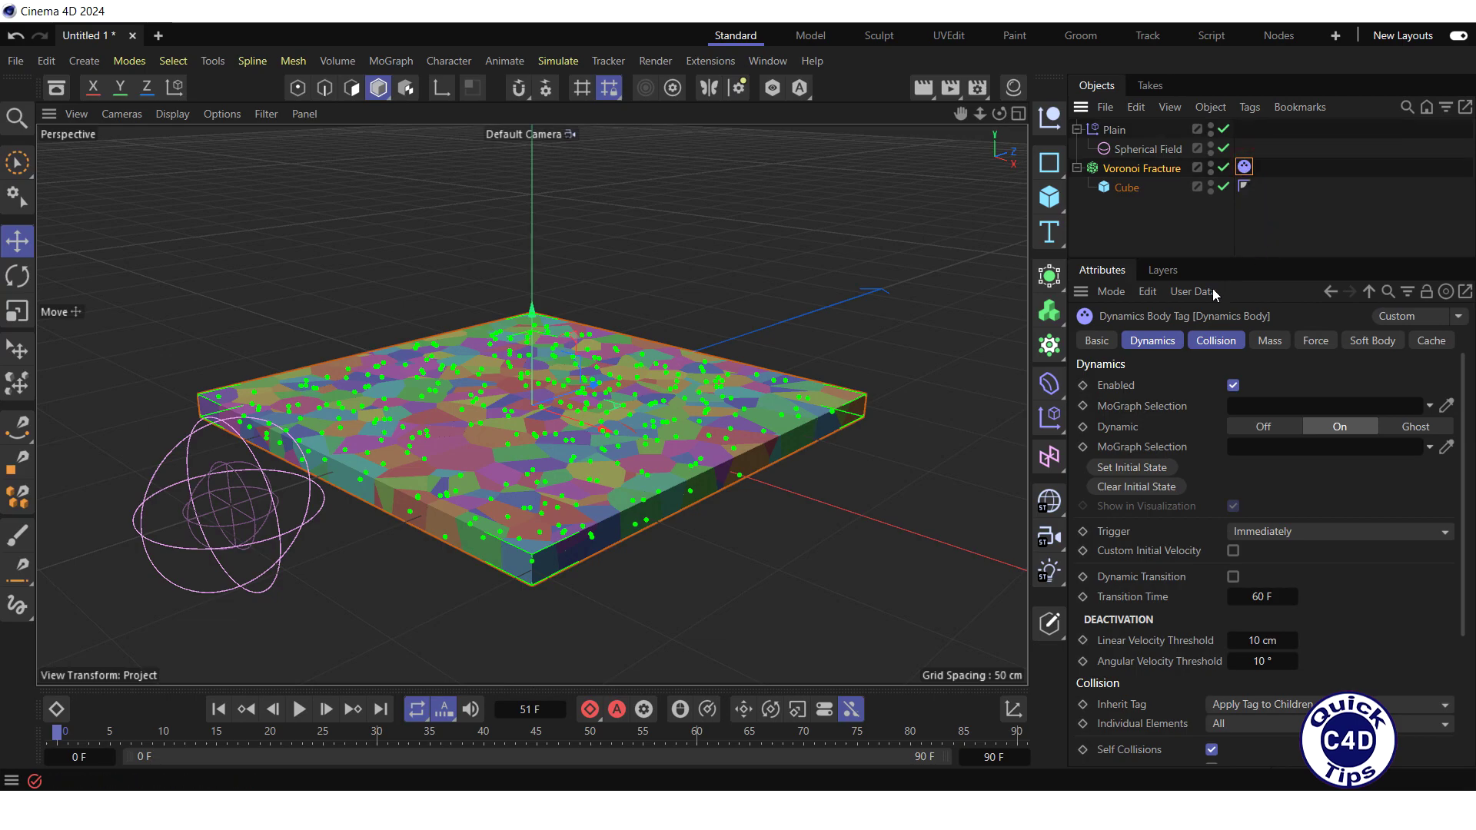
click(1157, 338)
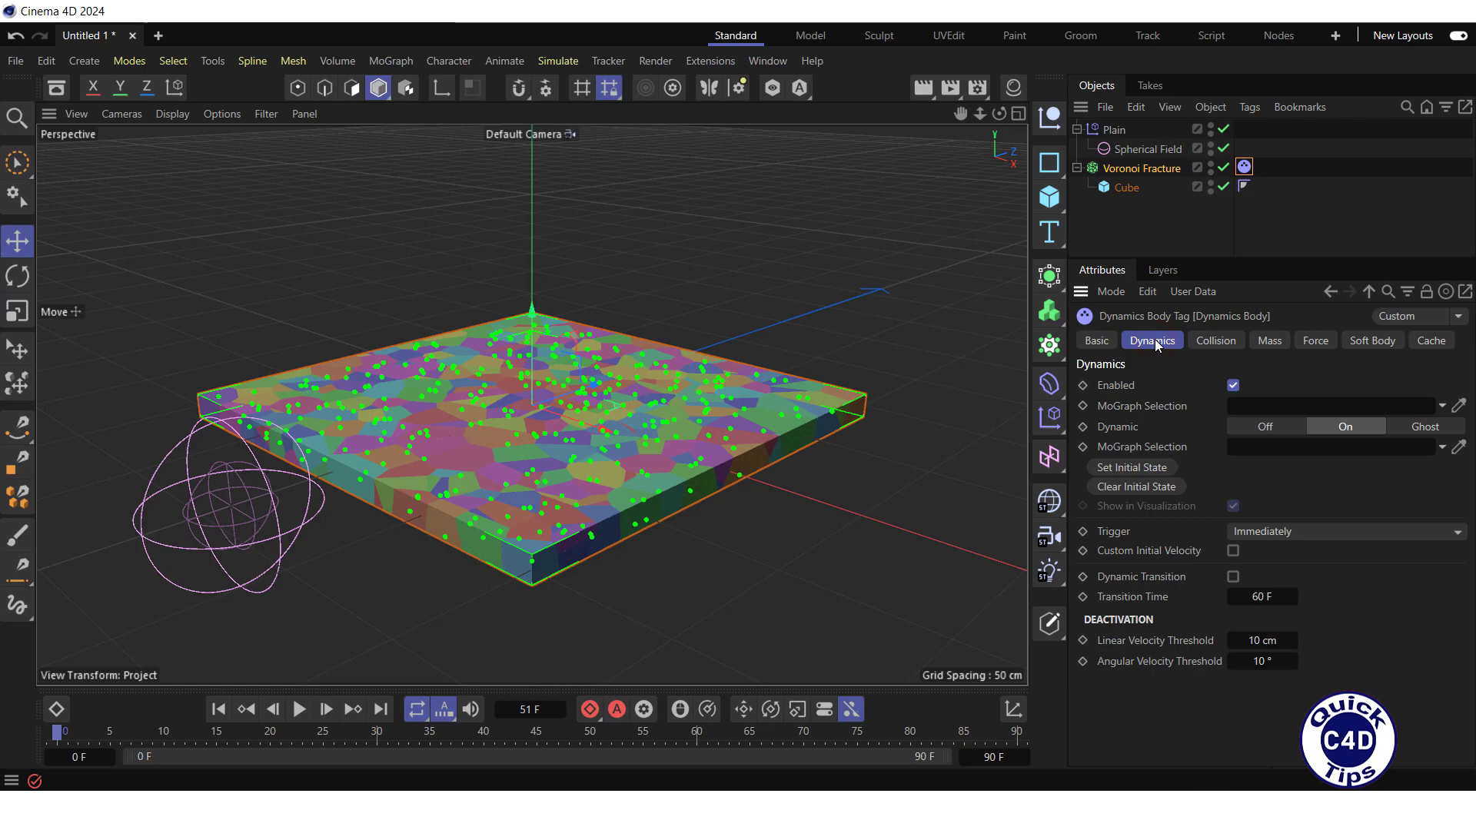
click(1242, 529)
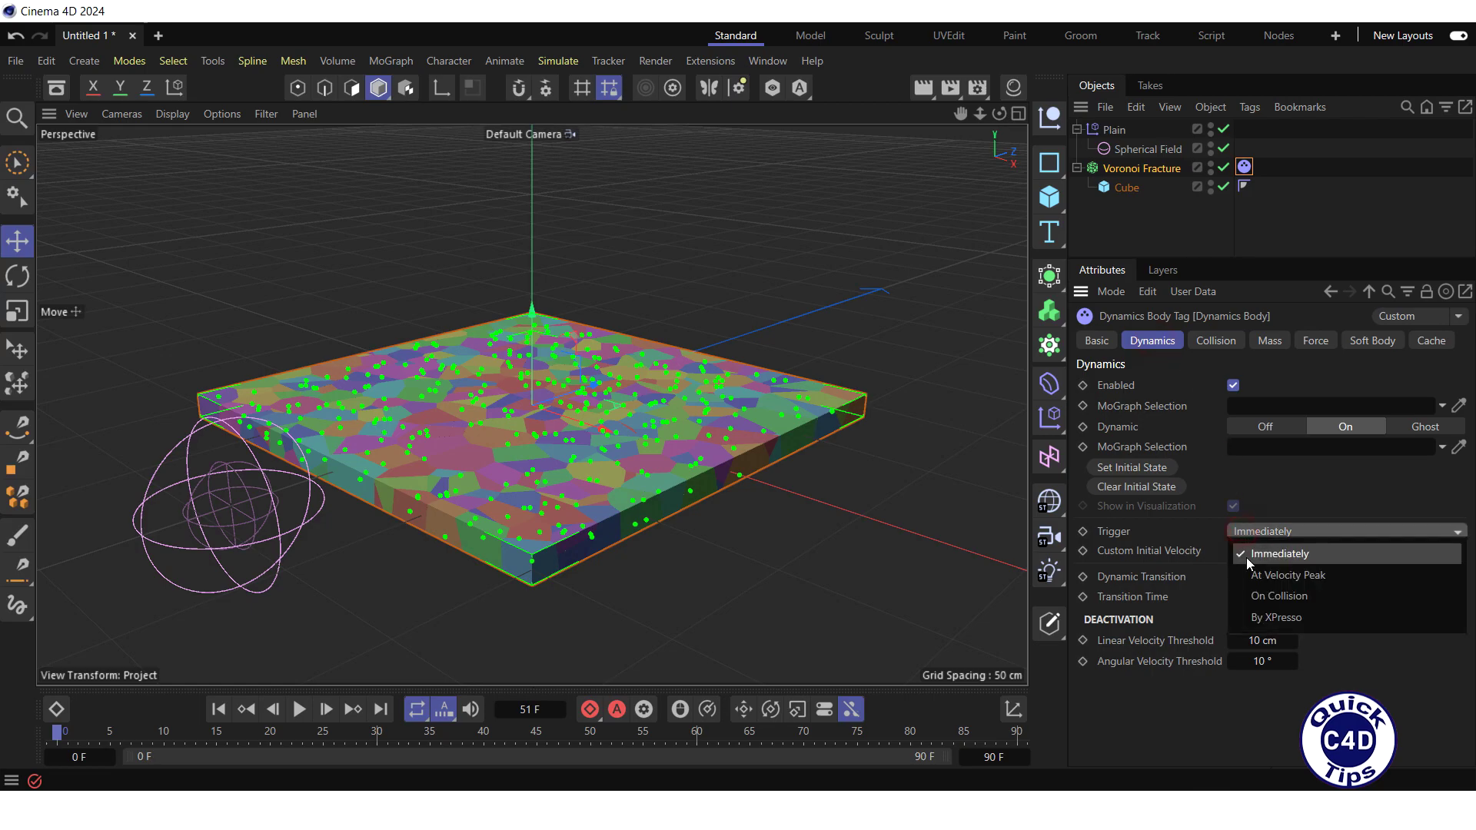
click(1257, 598)
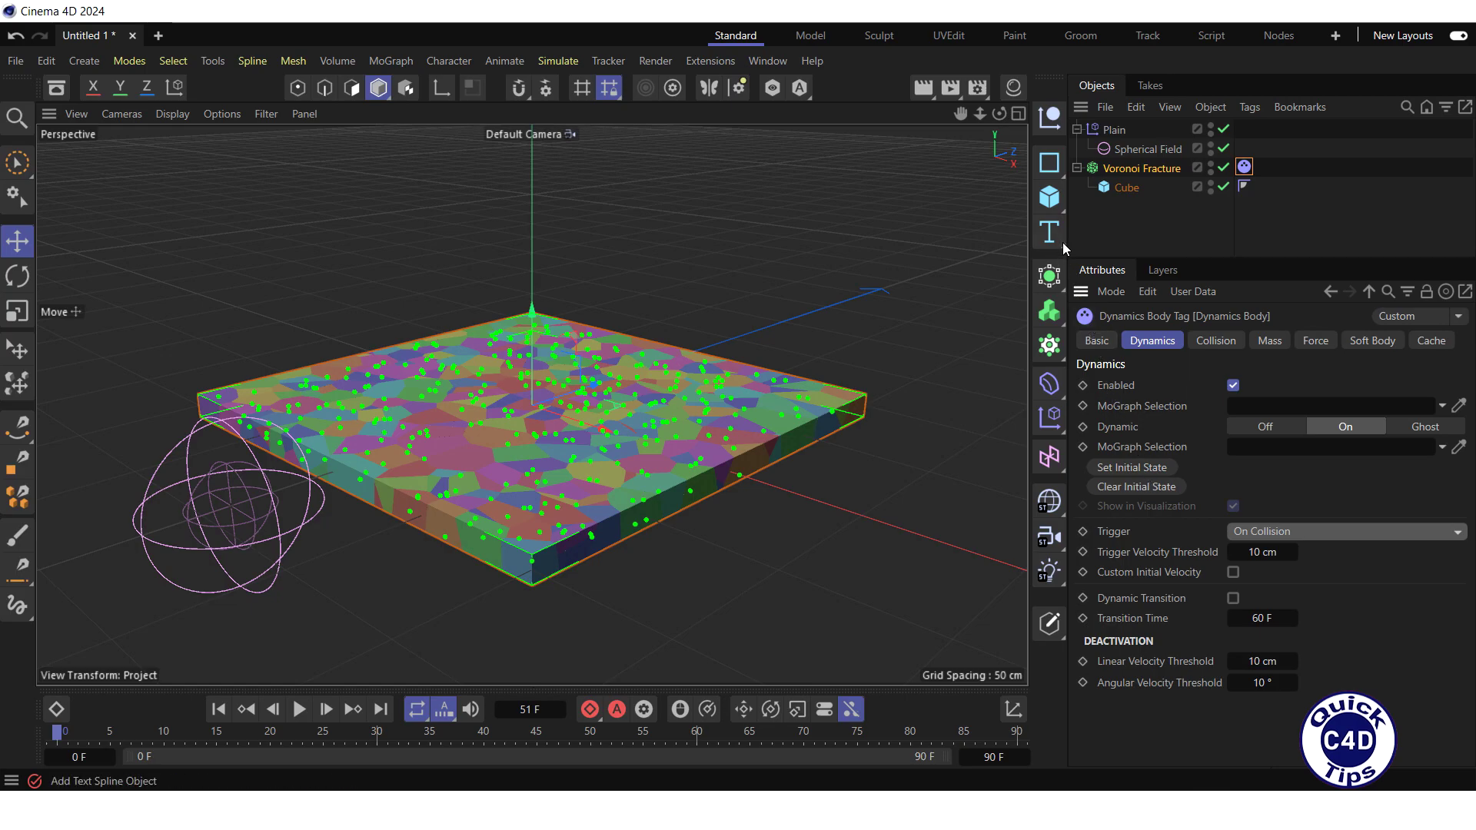
Step: Add a Plane sized 2000 cm wide by 2000 cm high
click(1050, 200)
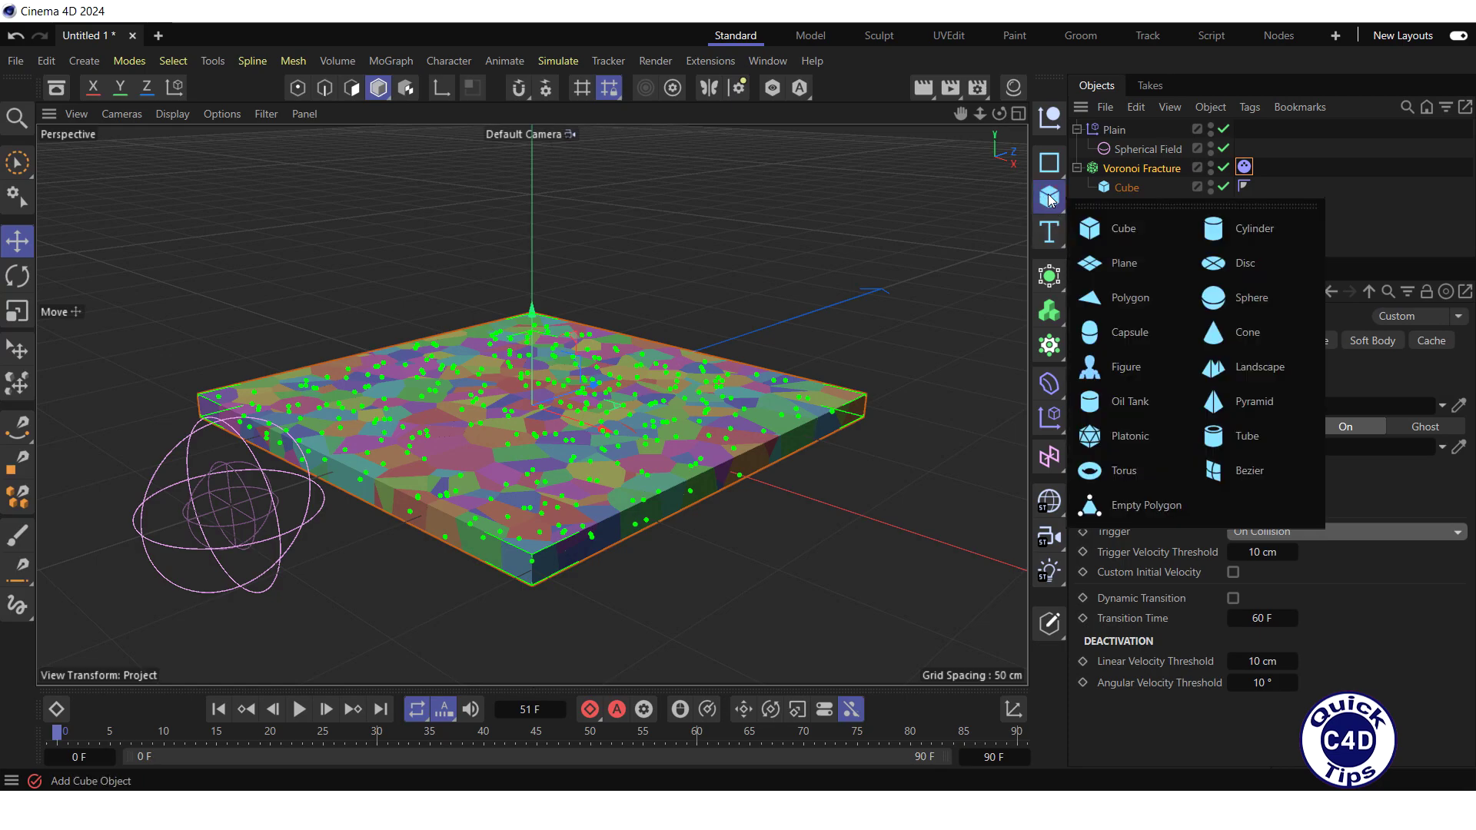
click(1118, 261)
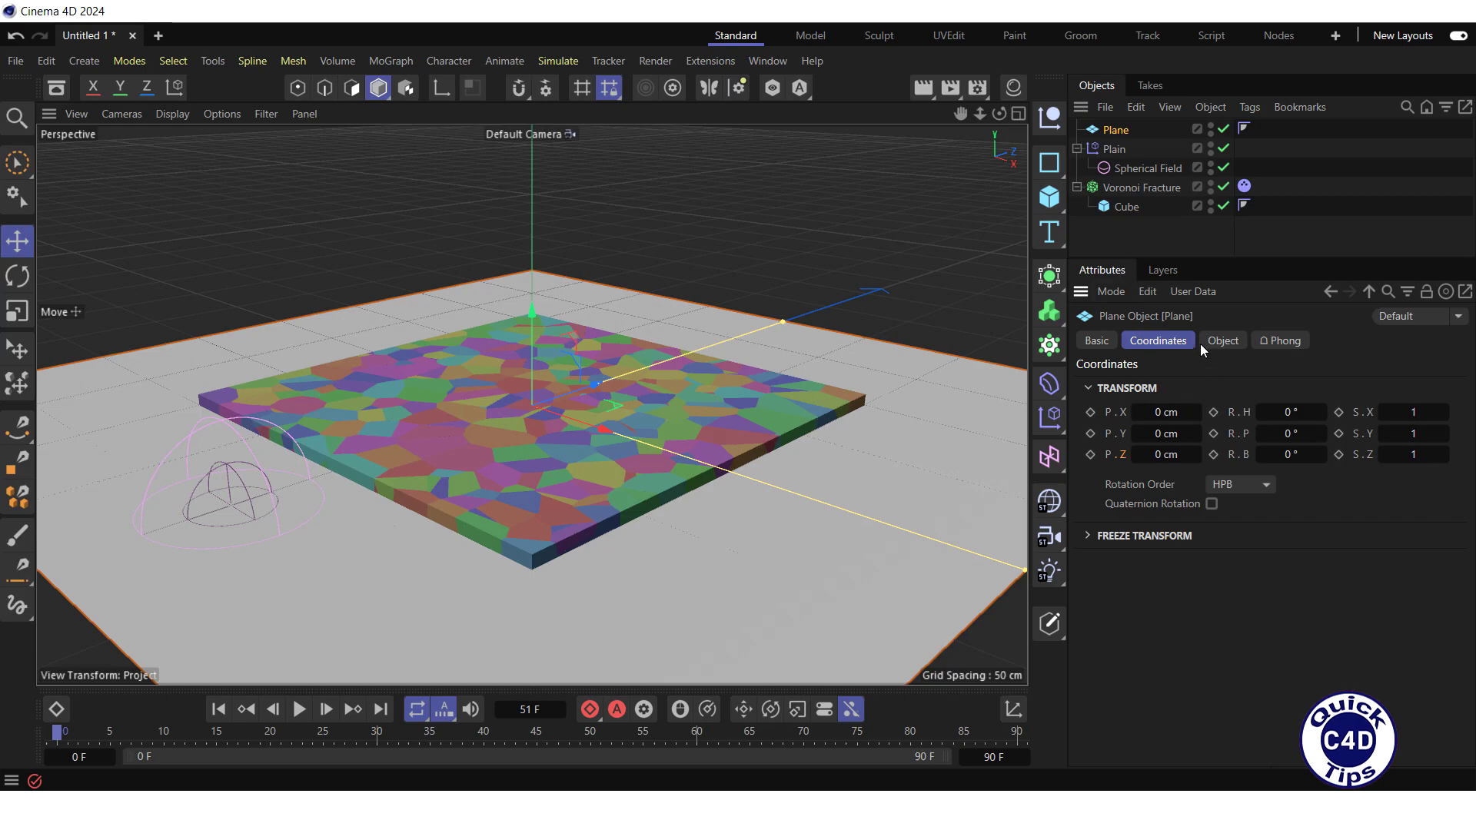
click(1222, 341)
click(1217, 385)
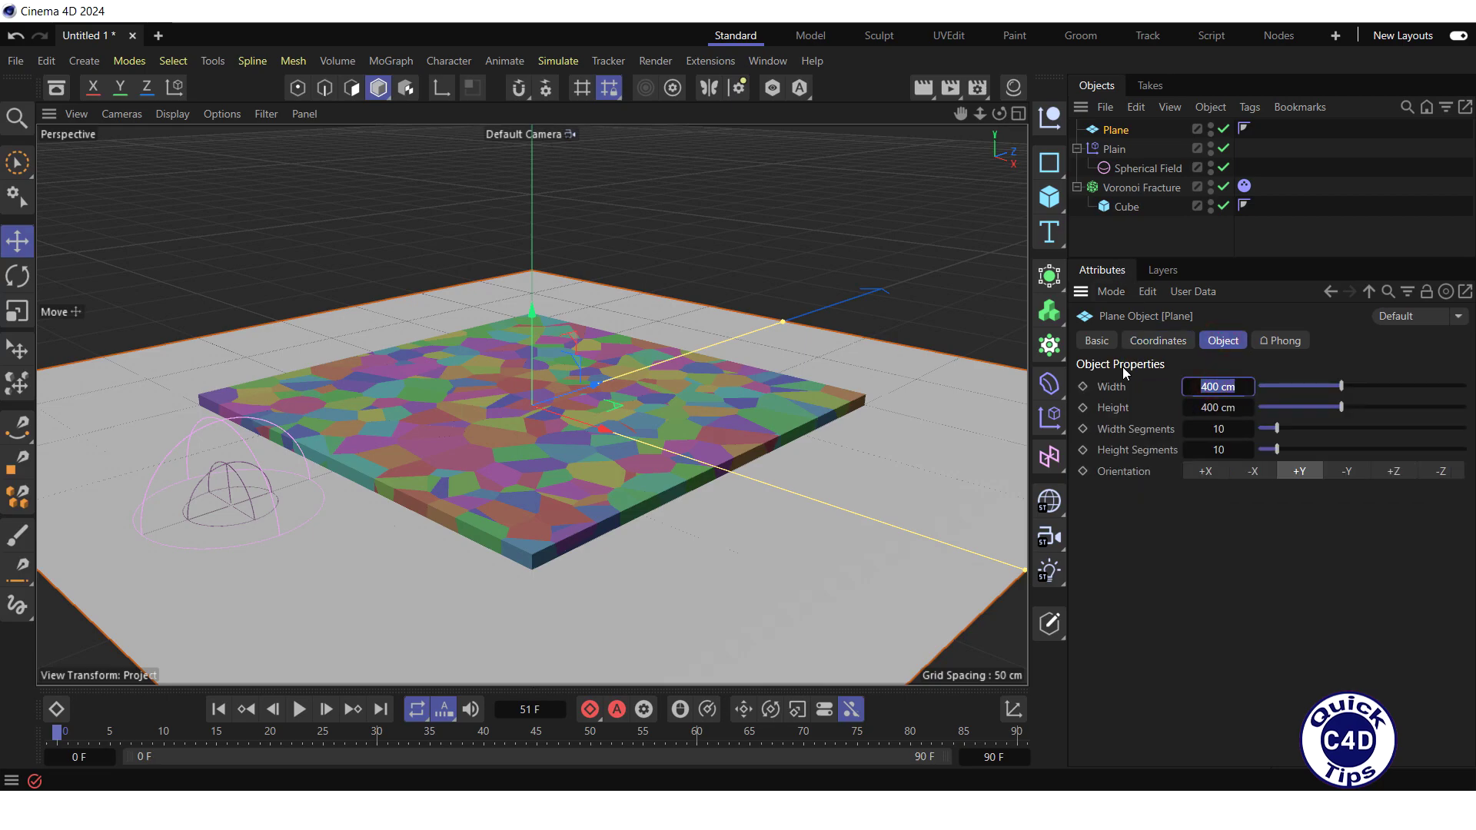
text(2000)
key(Return)
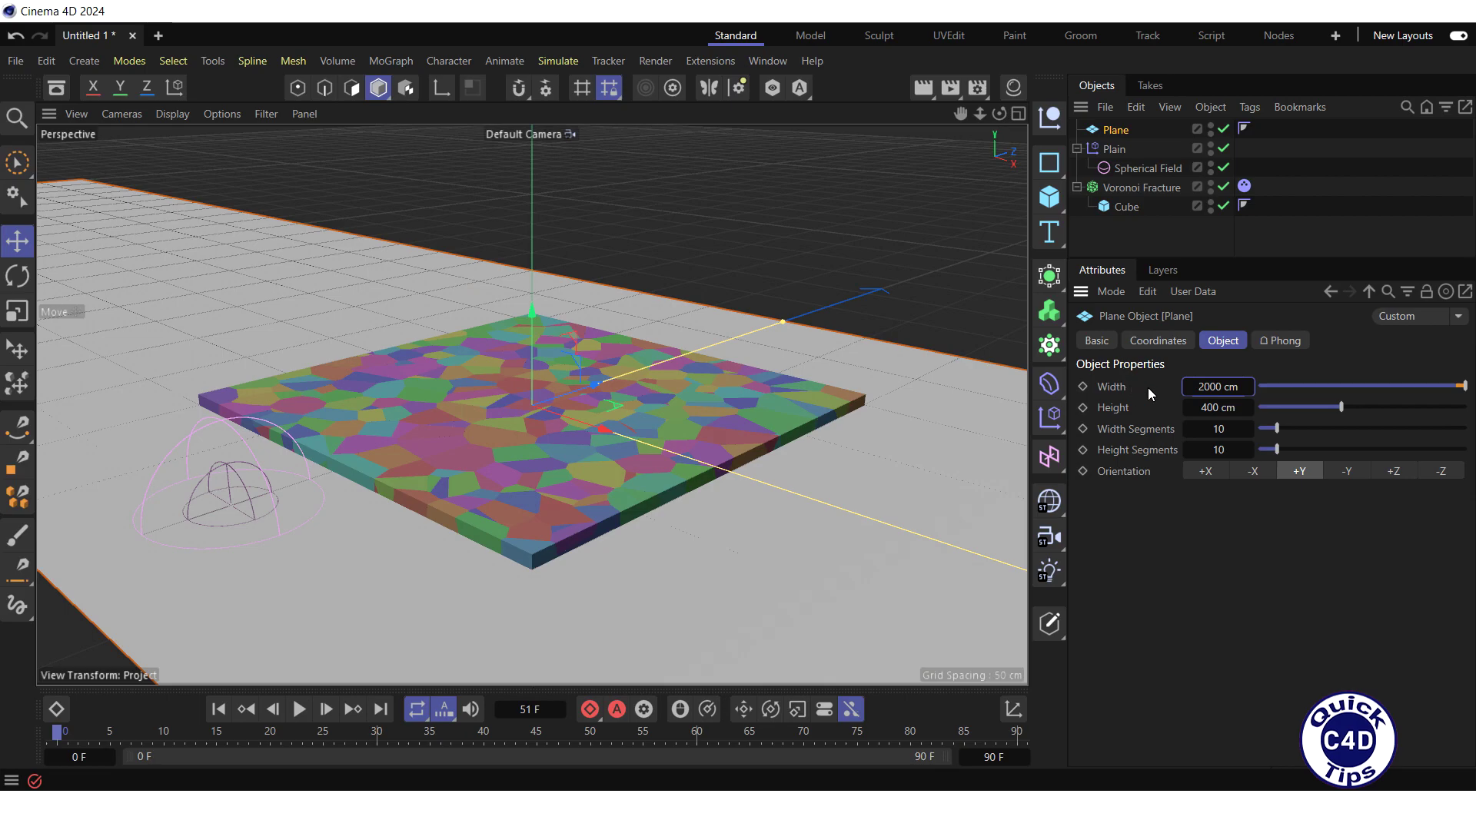
key(Tab)
text(2000)
key(Return)
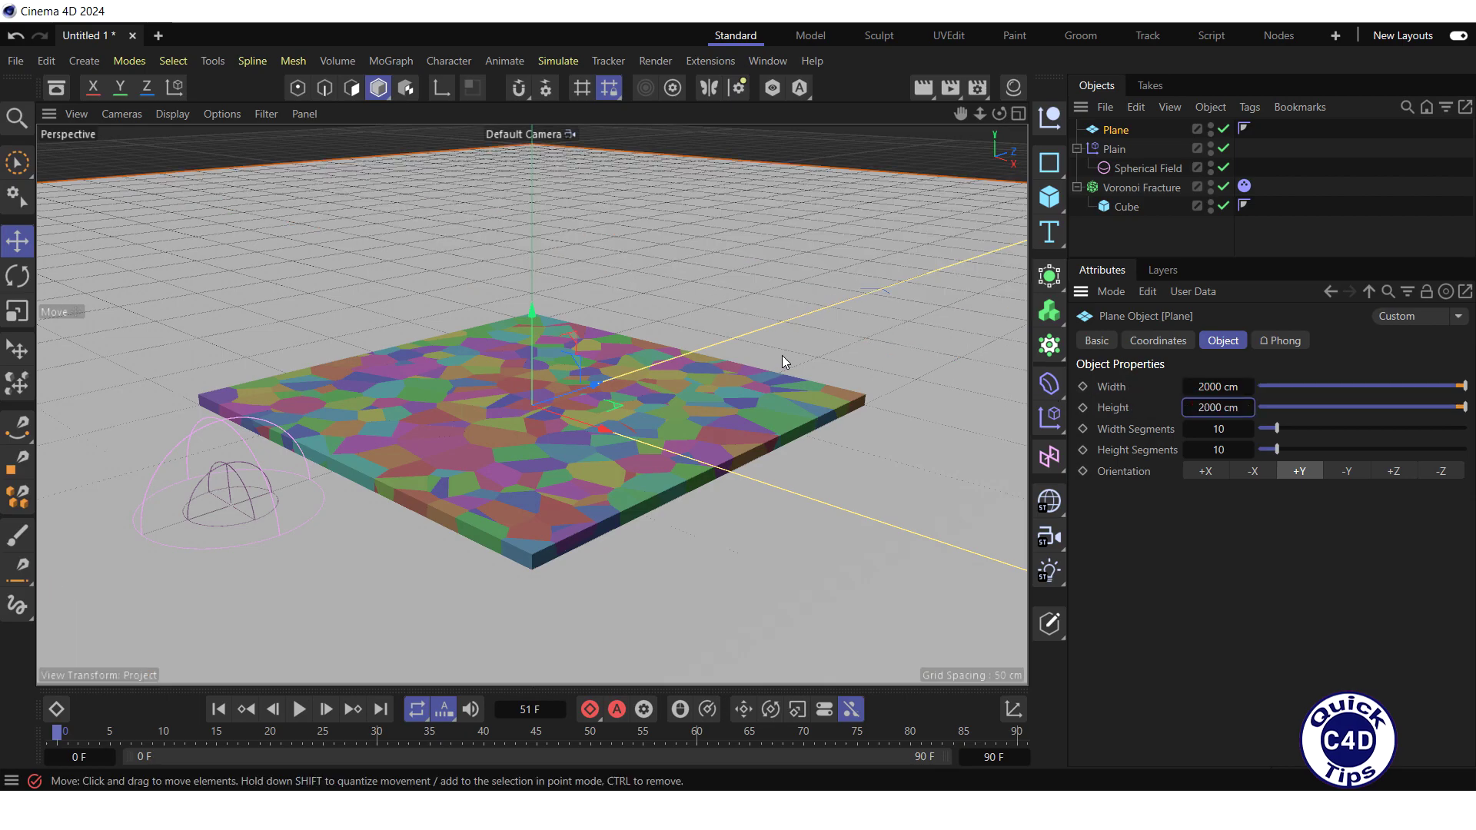
Step: Lower the plane to a Y position of -100 cm
click(1152, 346)
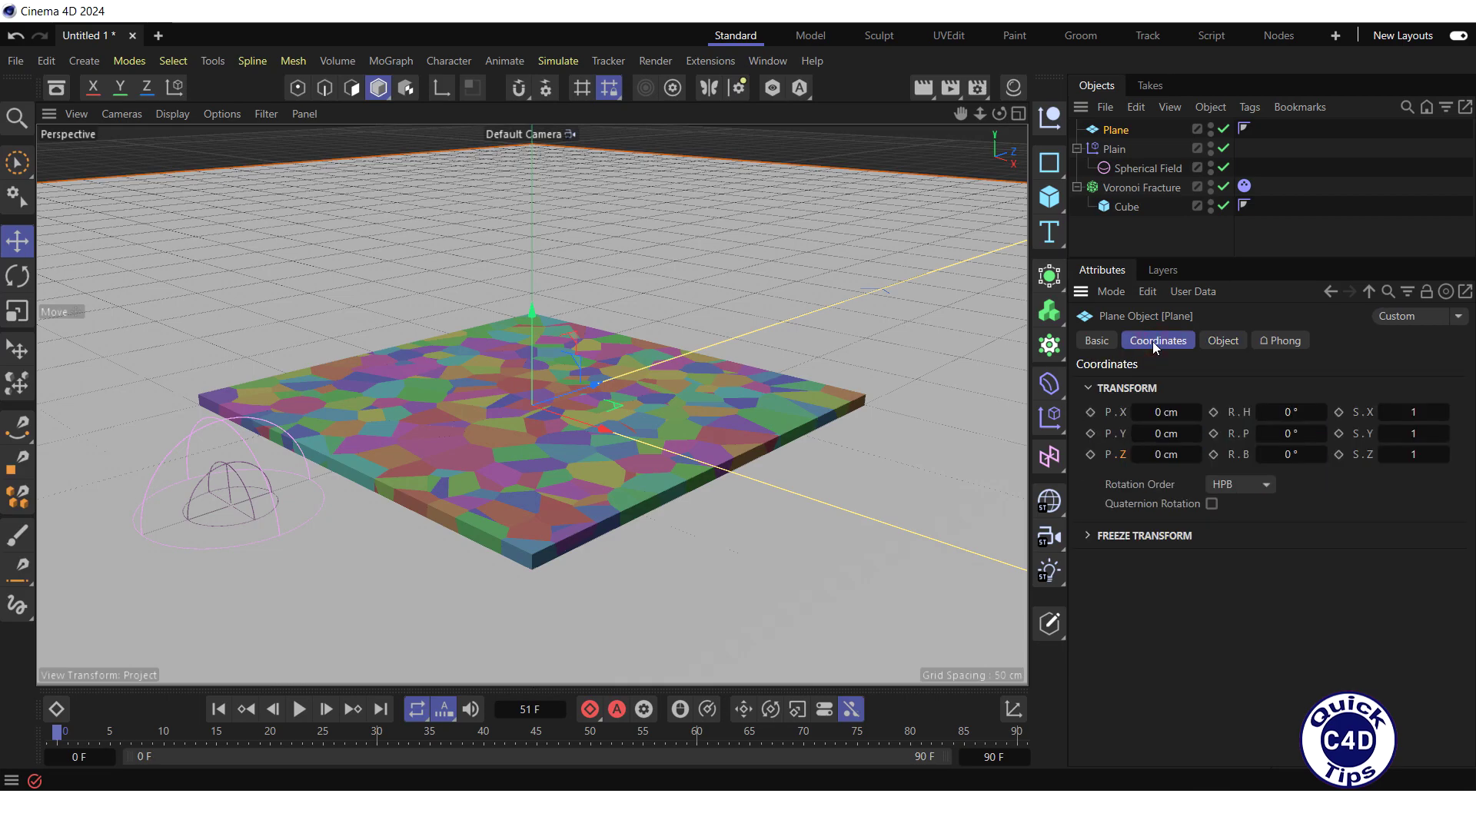
click(1162, 433)
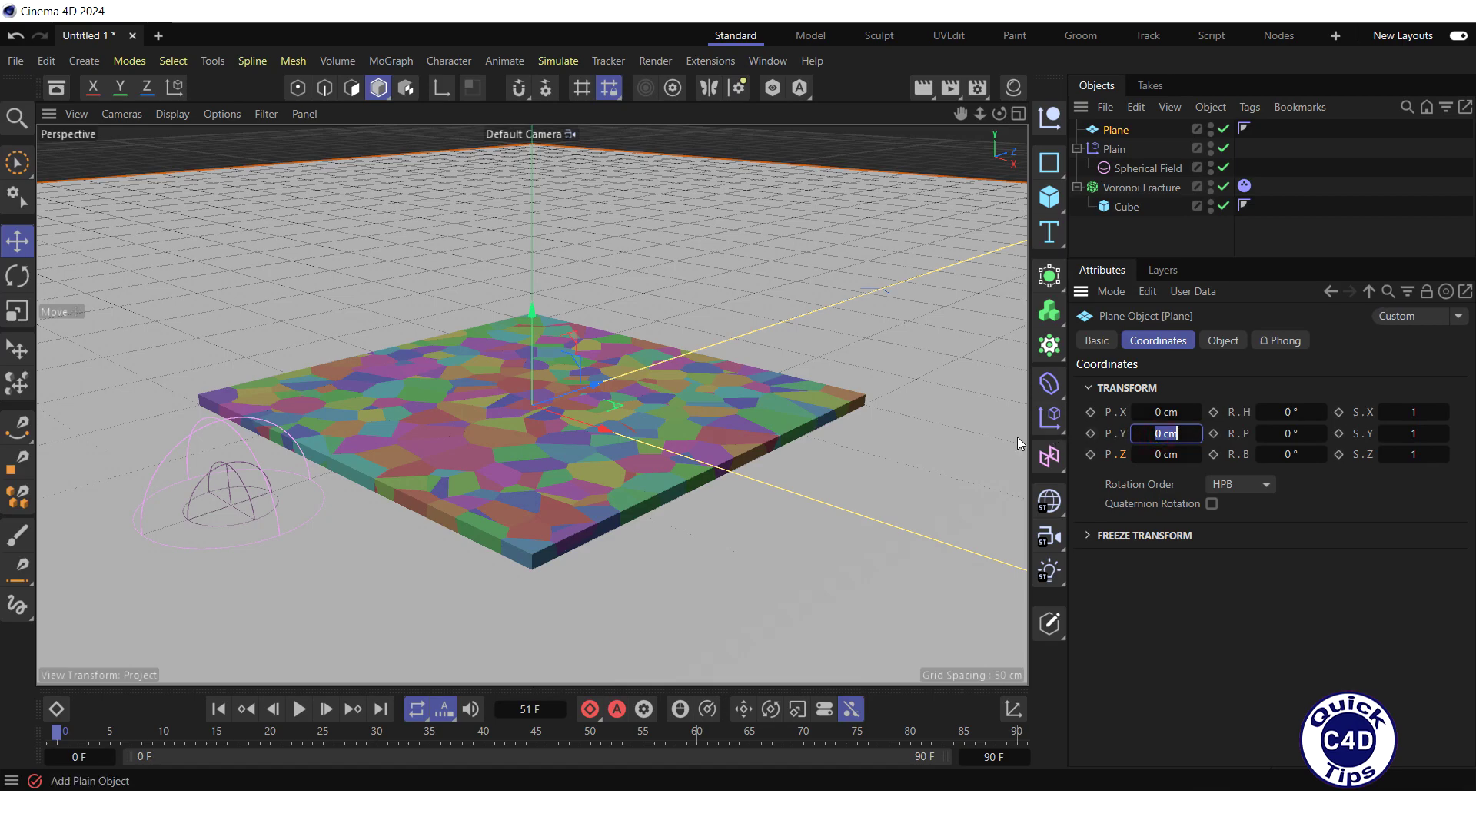
text(-100)
key(Return)
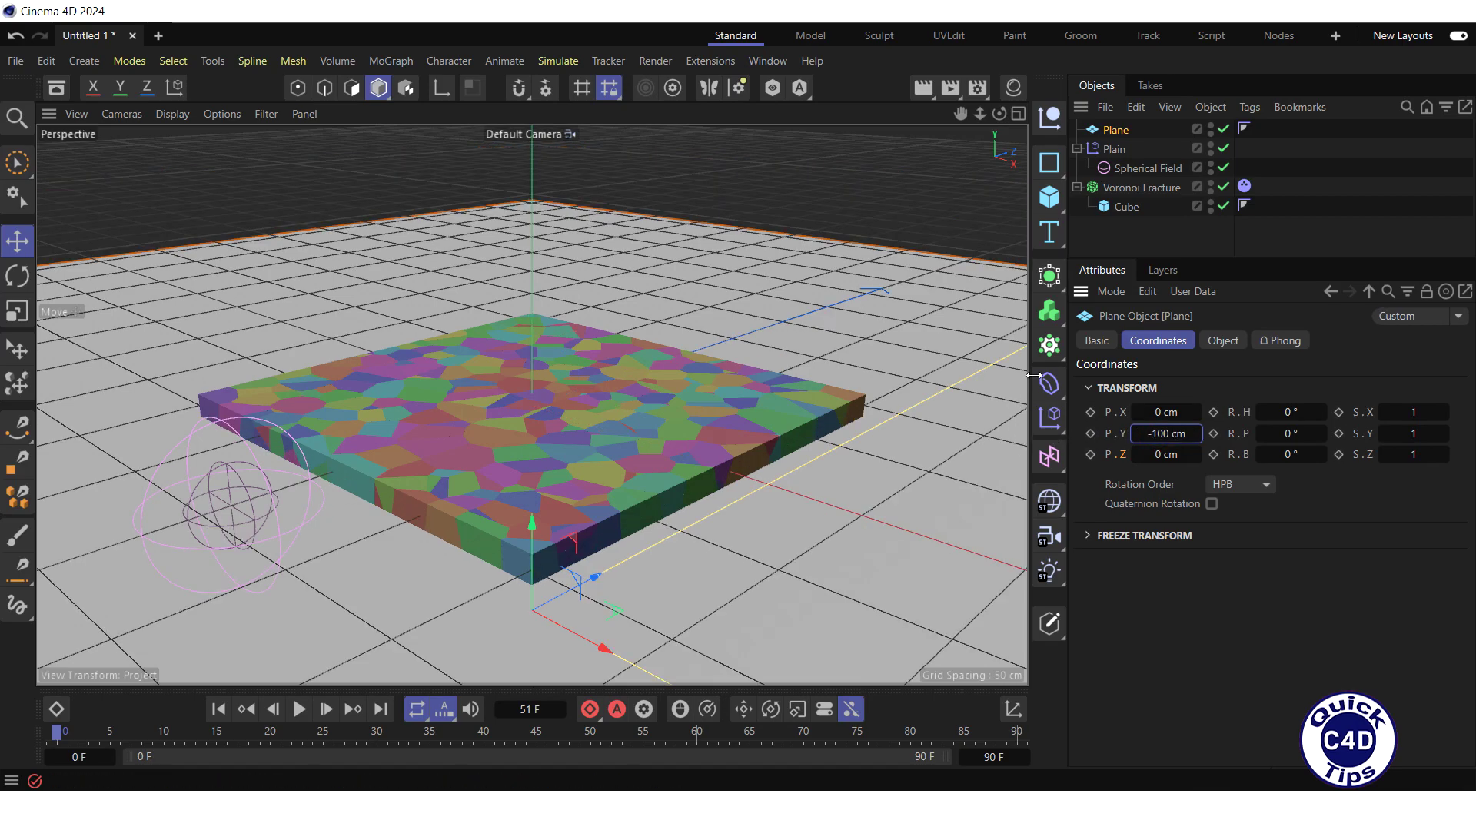
Step: Give the Plain effector a Collider Body tag
right_click(1122, 151)
mouse_move(1174, 85)
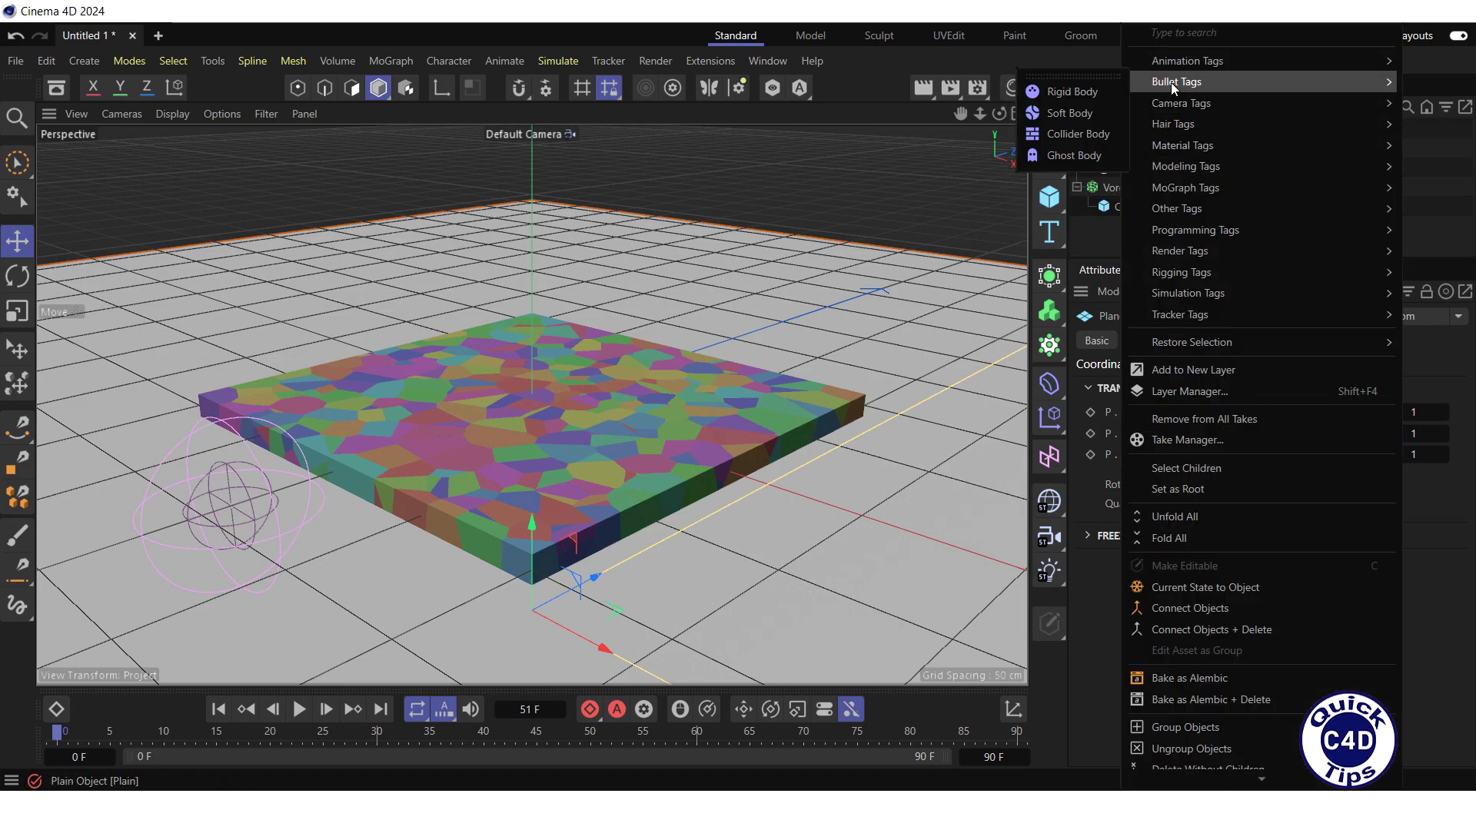
click(1077, 133)
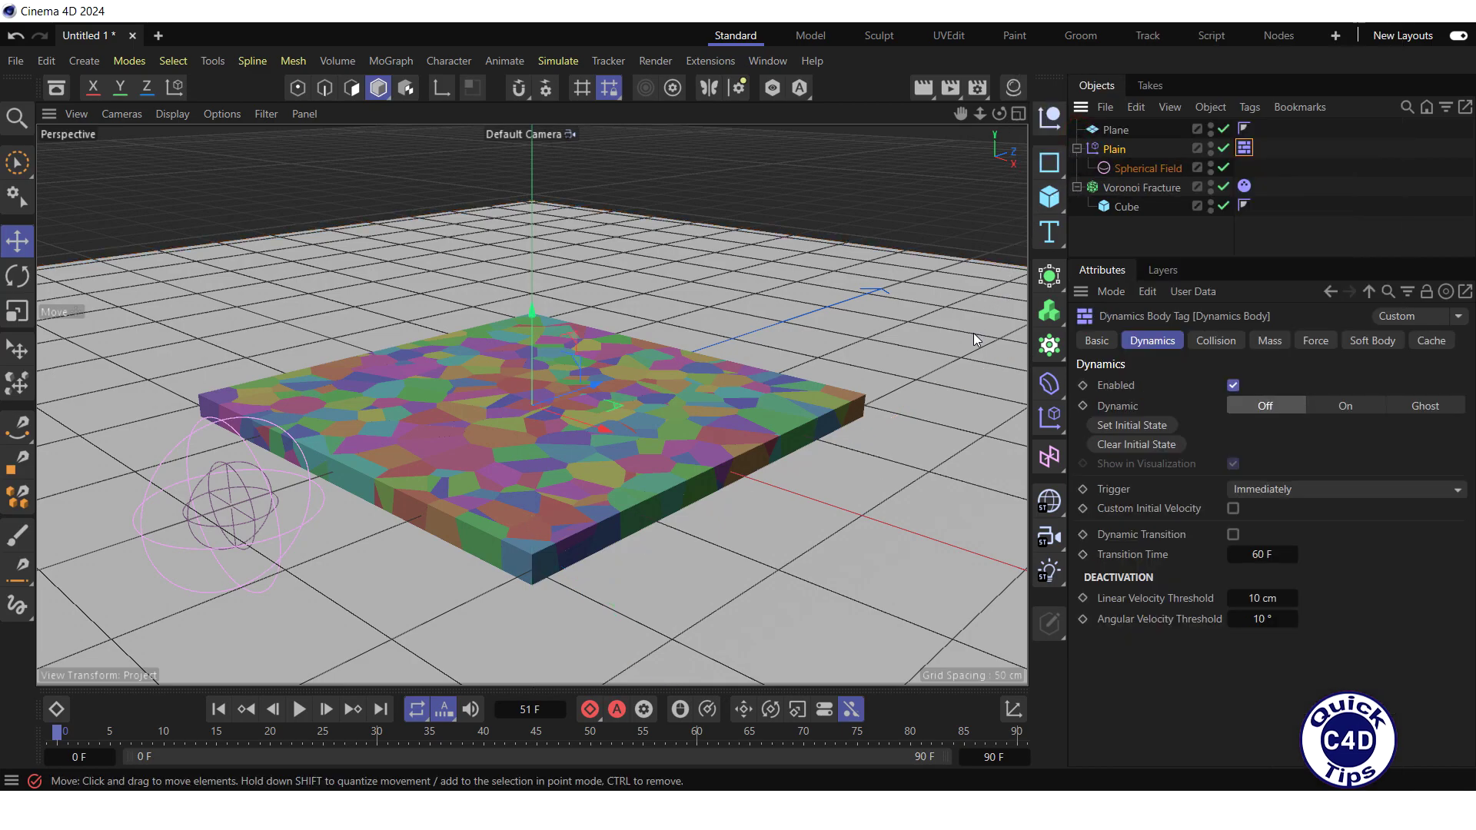
click(299, 708)
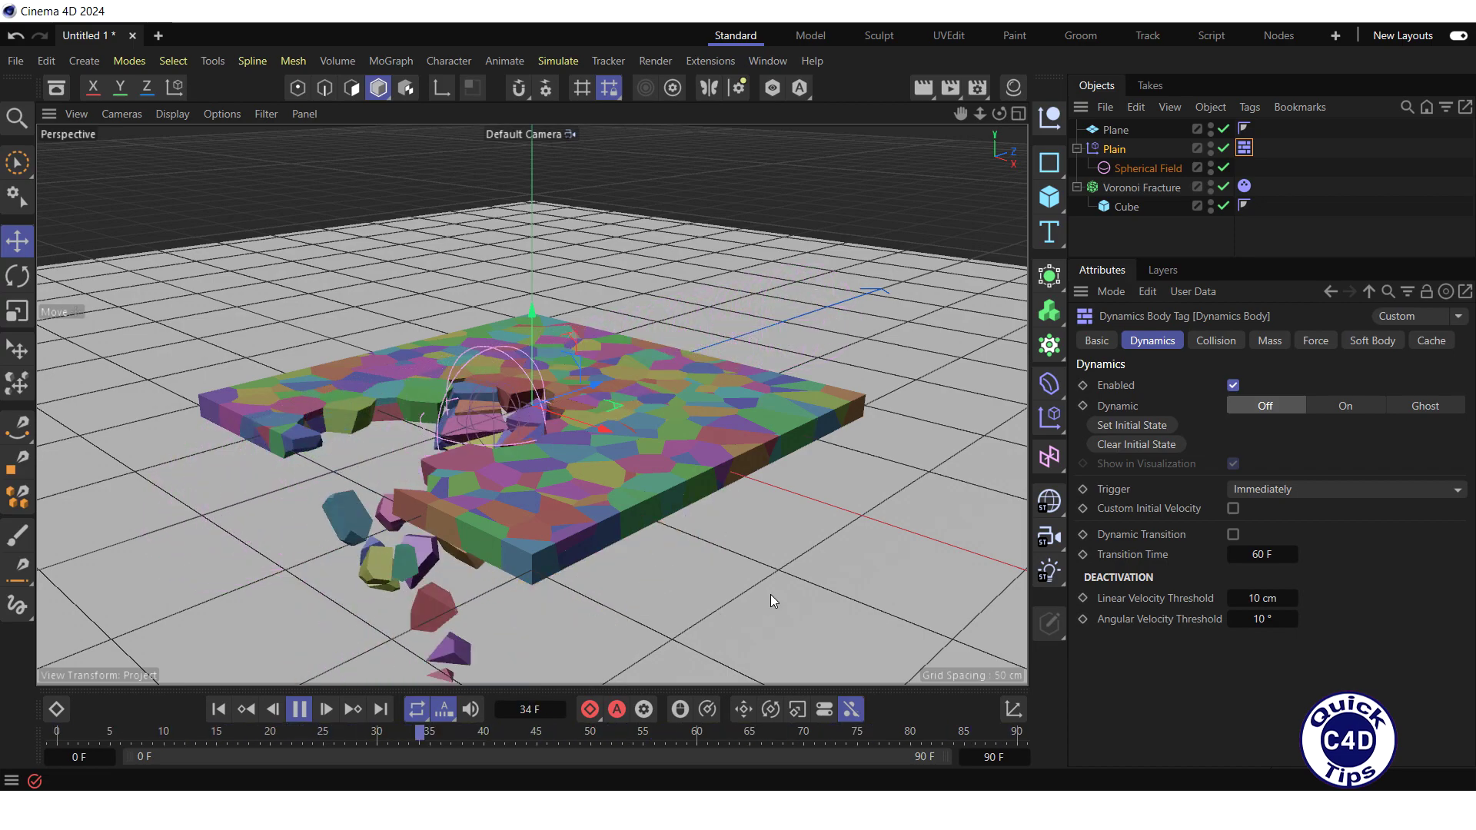
click(299, 708)
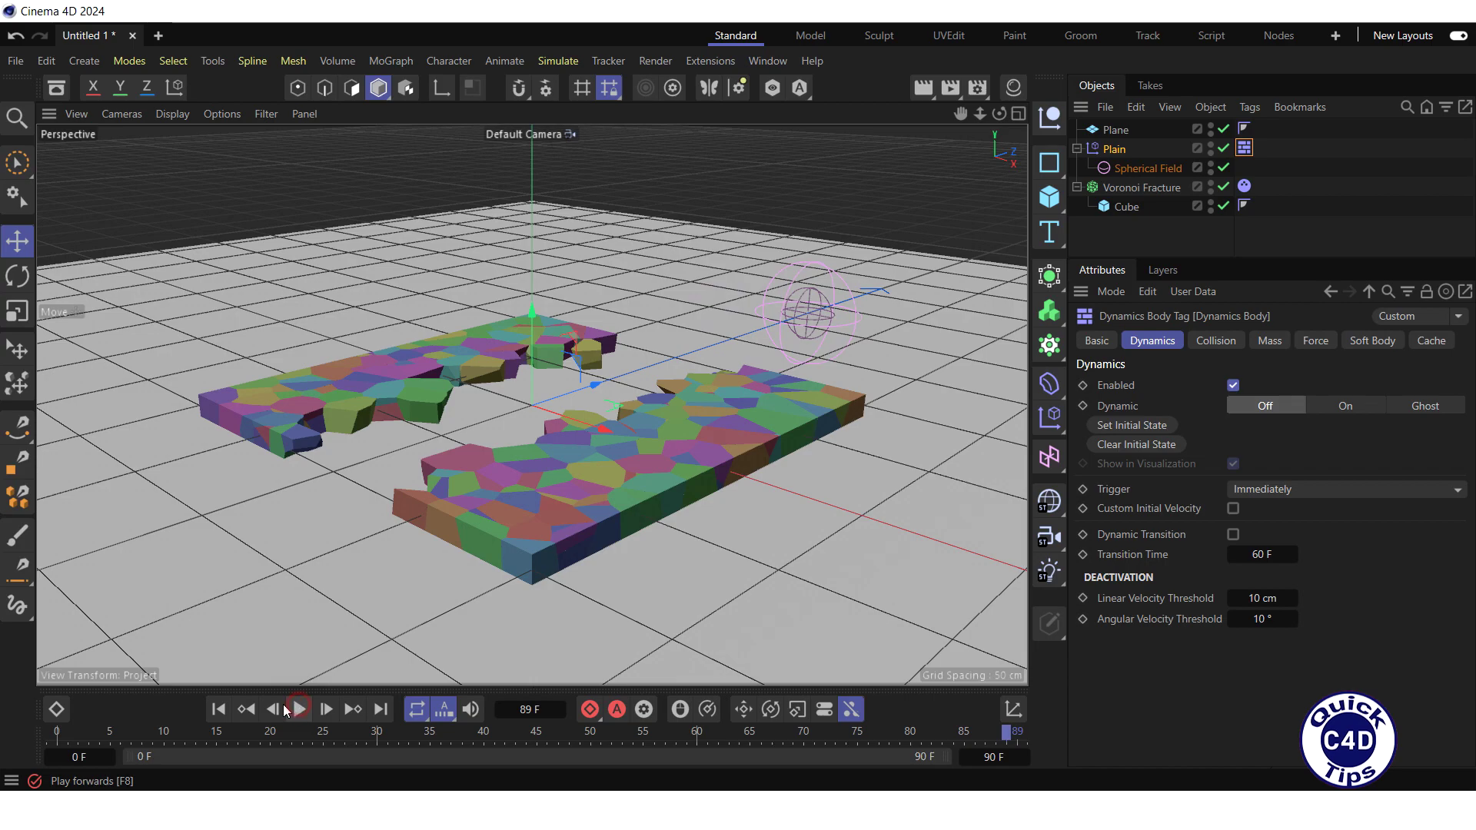
click(221, 709)
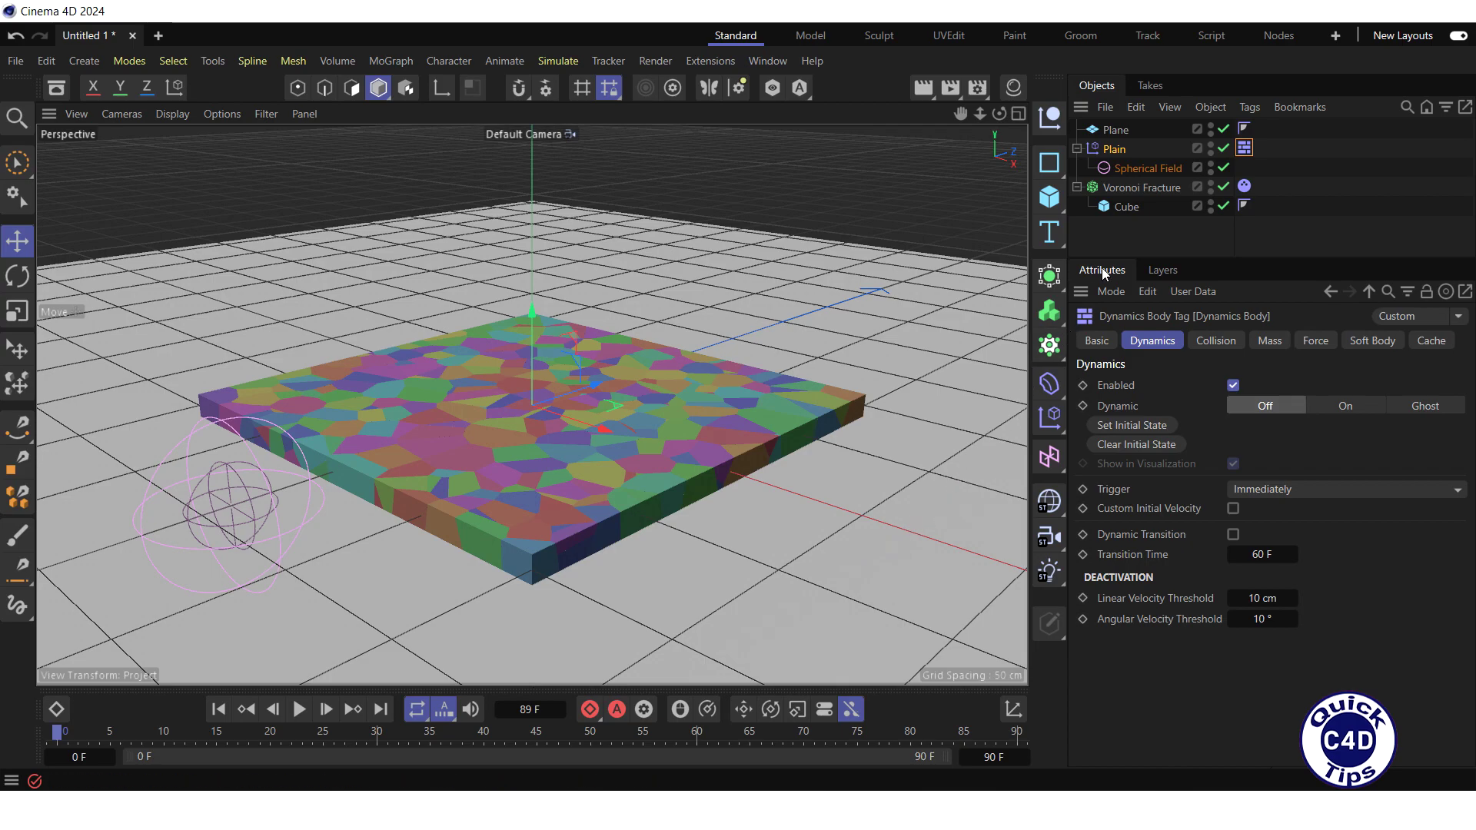
Step: Turn off Colorize Fragments in the Voronoi Fracture's Object settings
click(1132, 187)
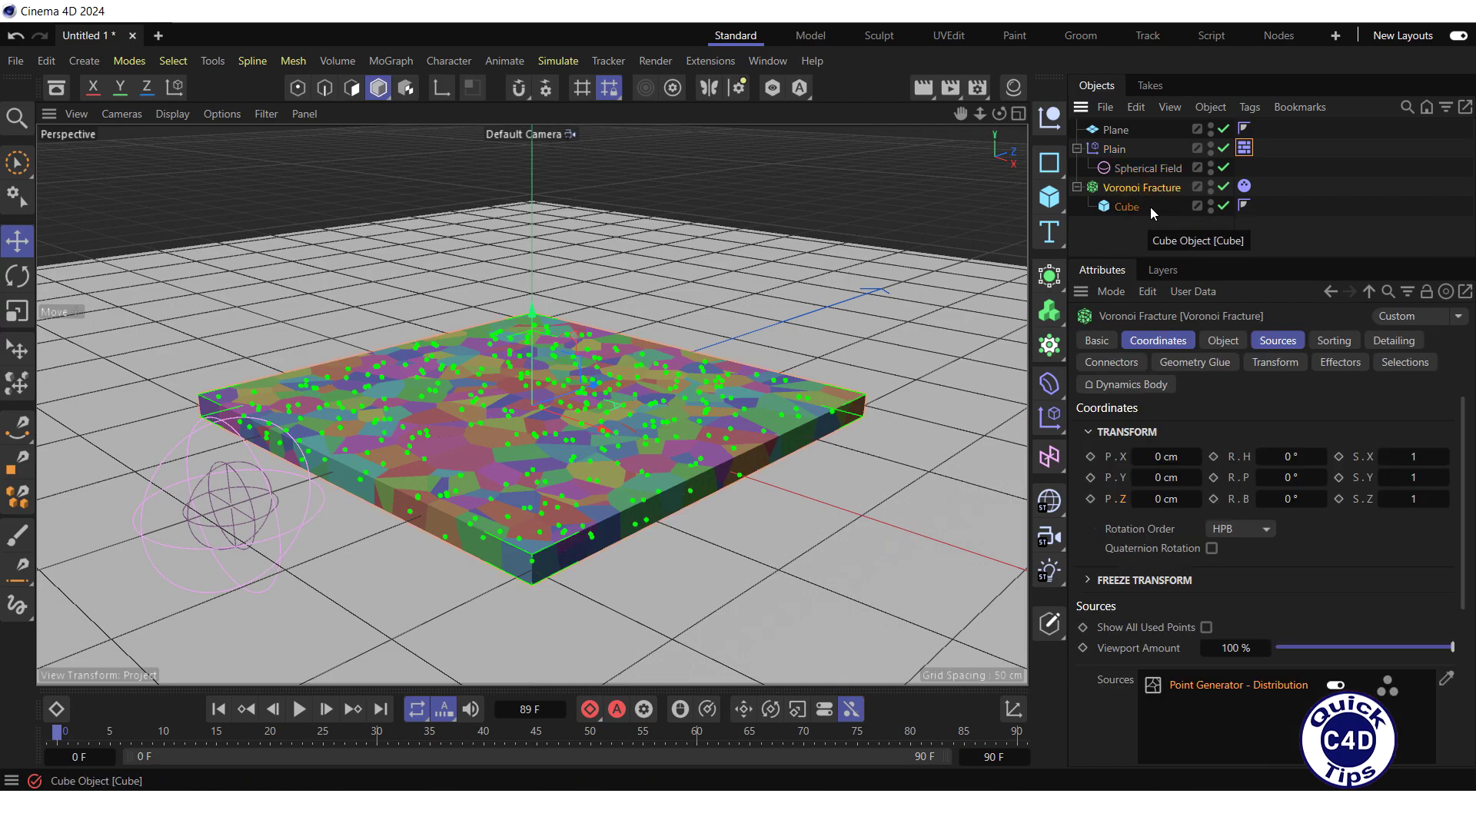
click(1216, 340)
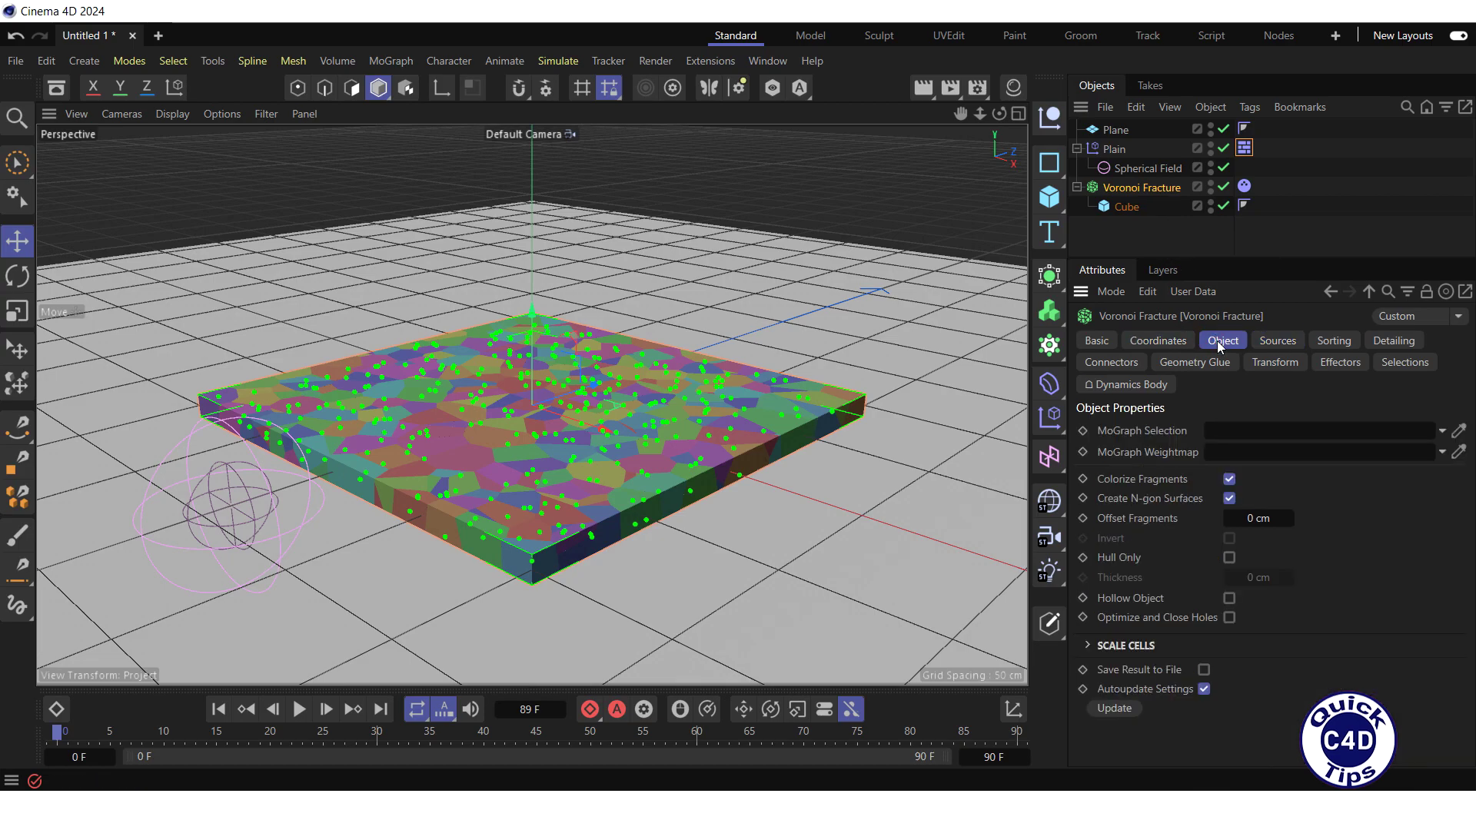
click(1229, 479)
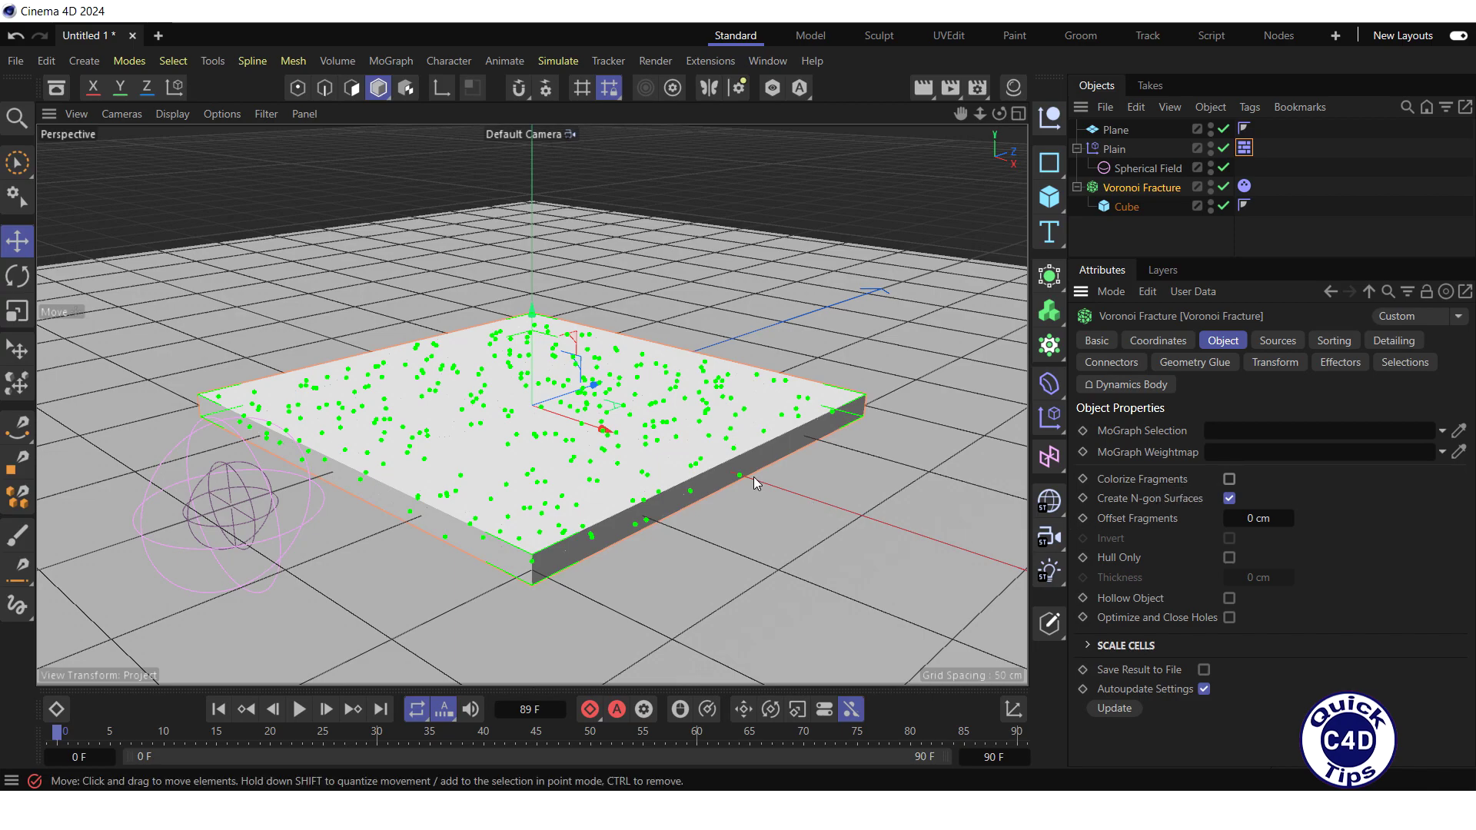
Step: Search the Asset Browser for 'concre' and drag Concrete 01 - Rough - Dark onto the Voronoi Fracture
key(shift+F8)
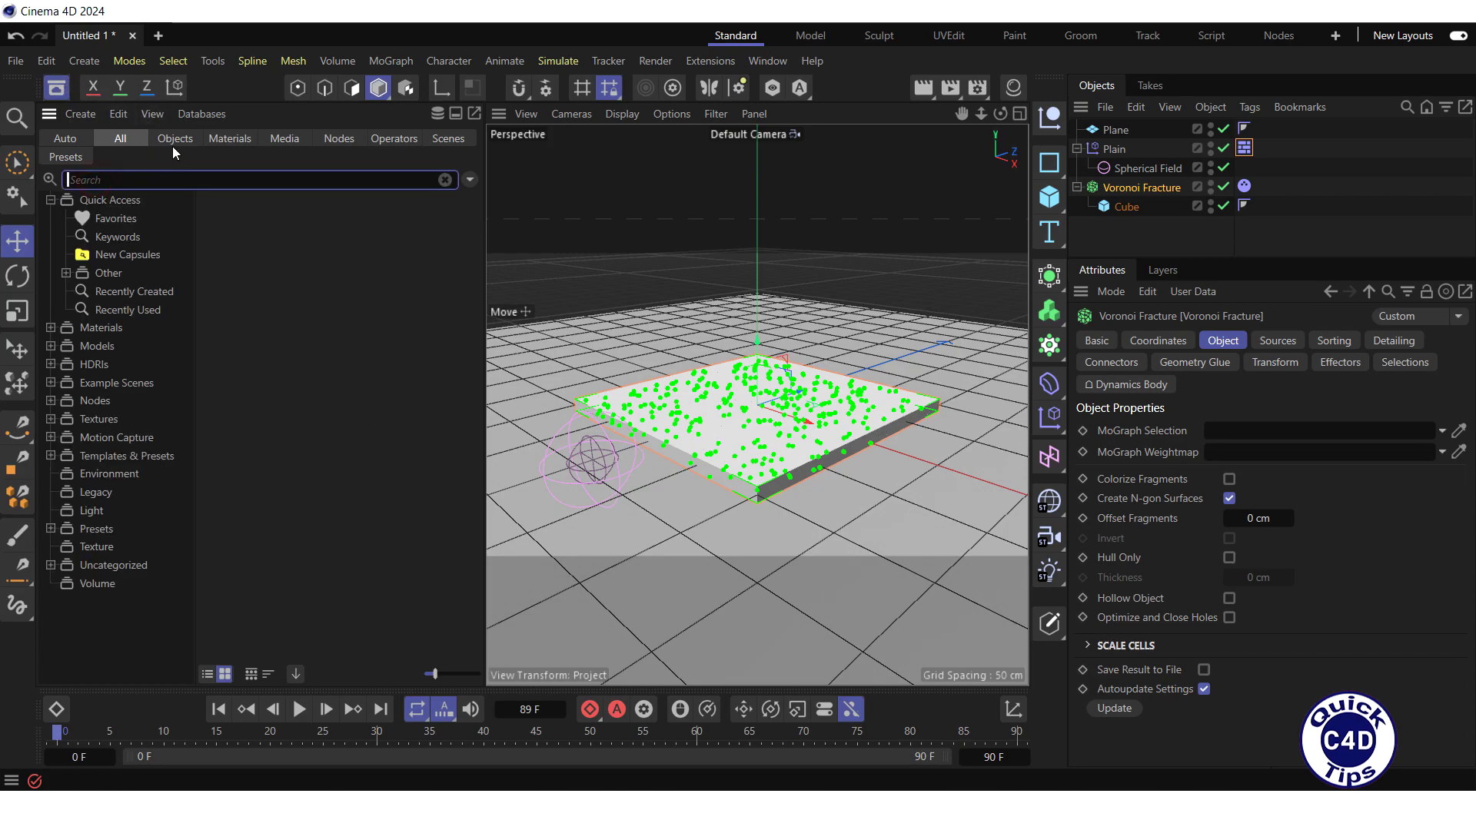
text(concre)
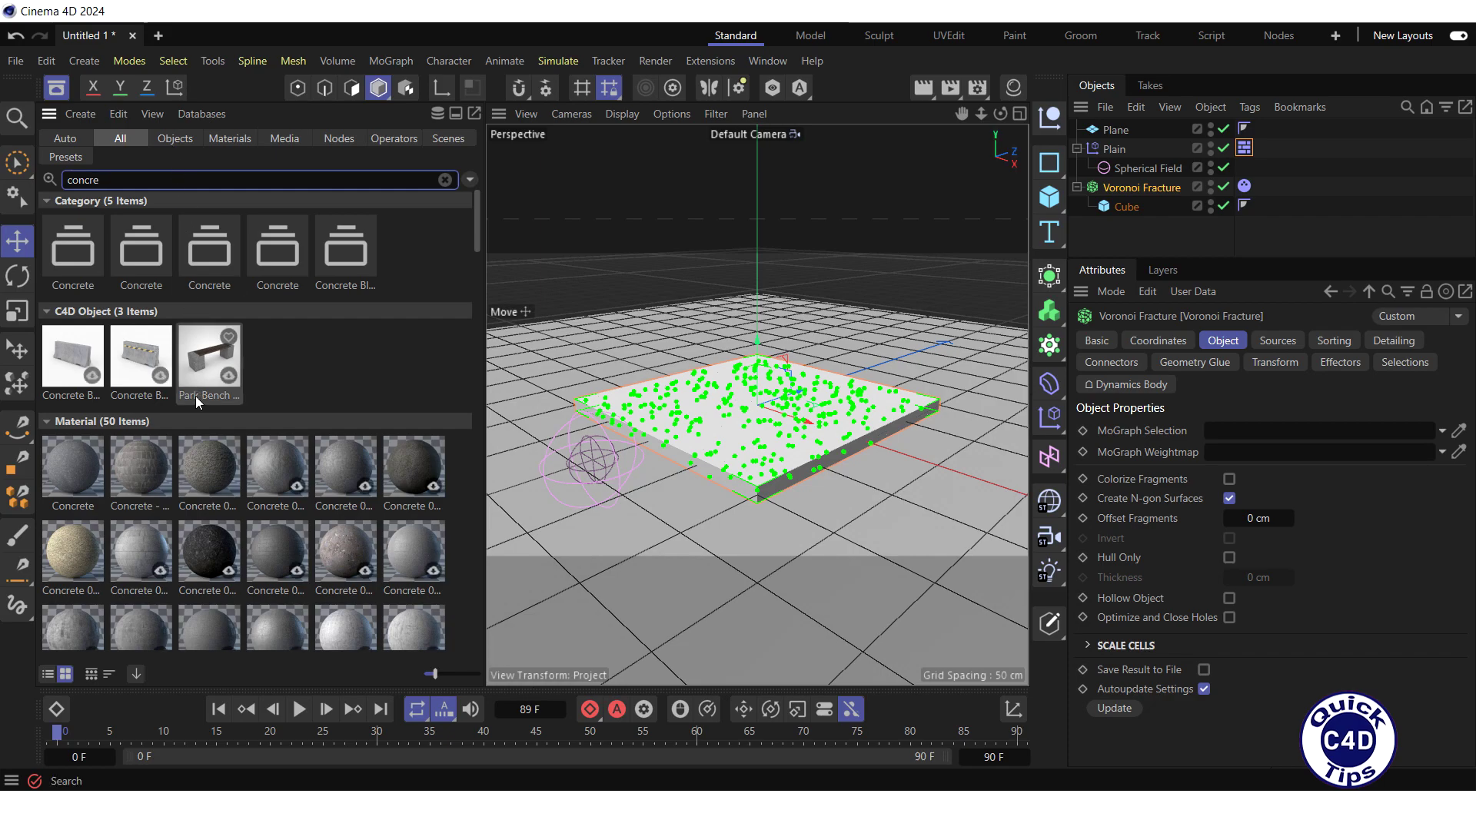
drag(204, 480, 621, 442)
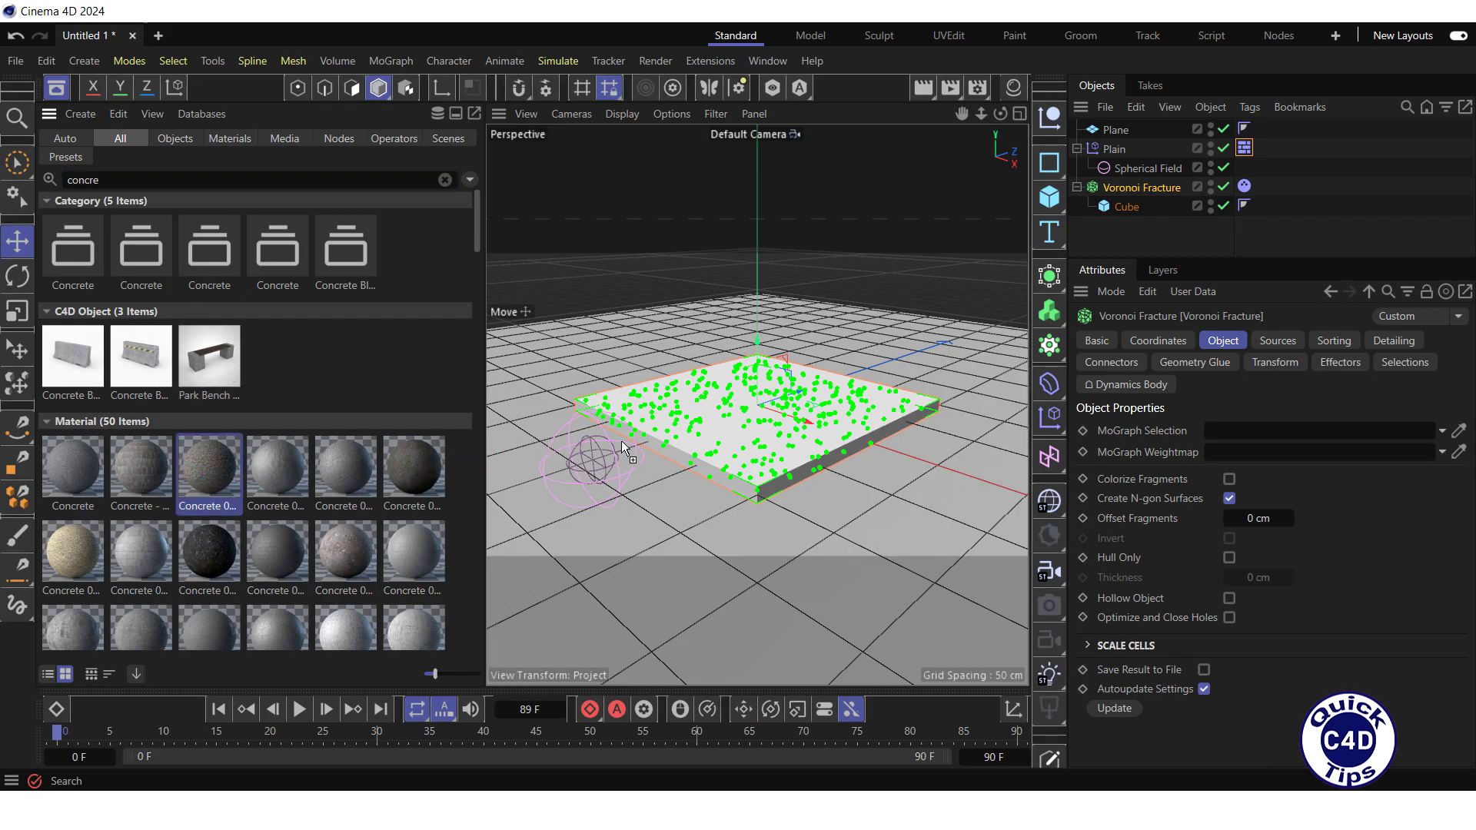
drag(742, 418, 742, 419)
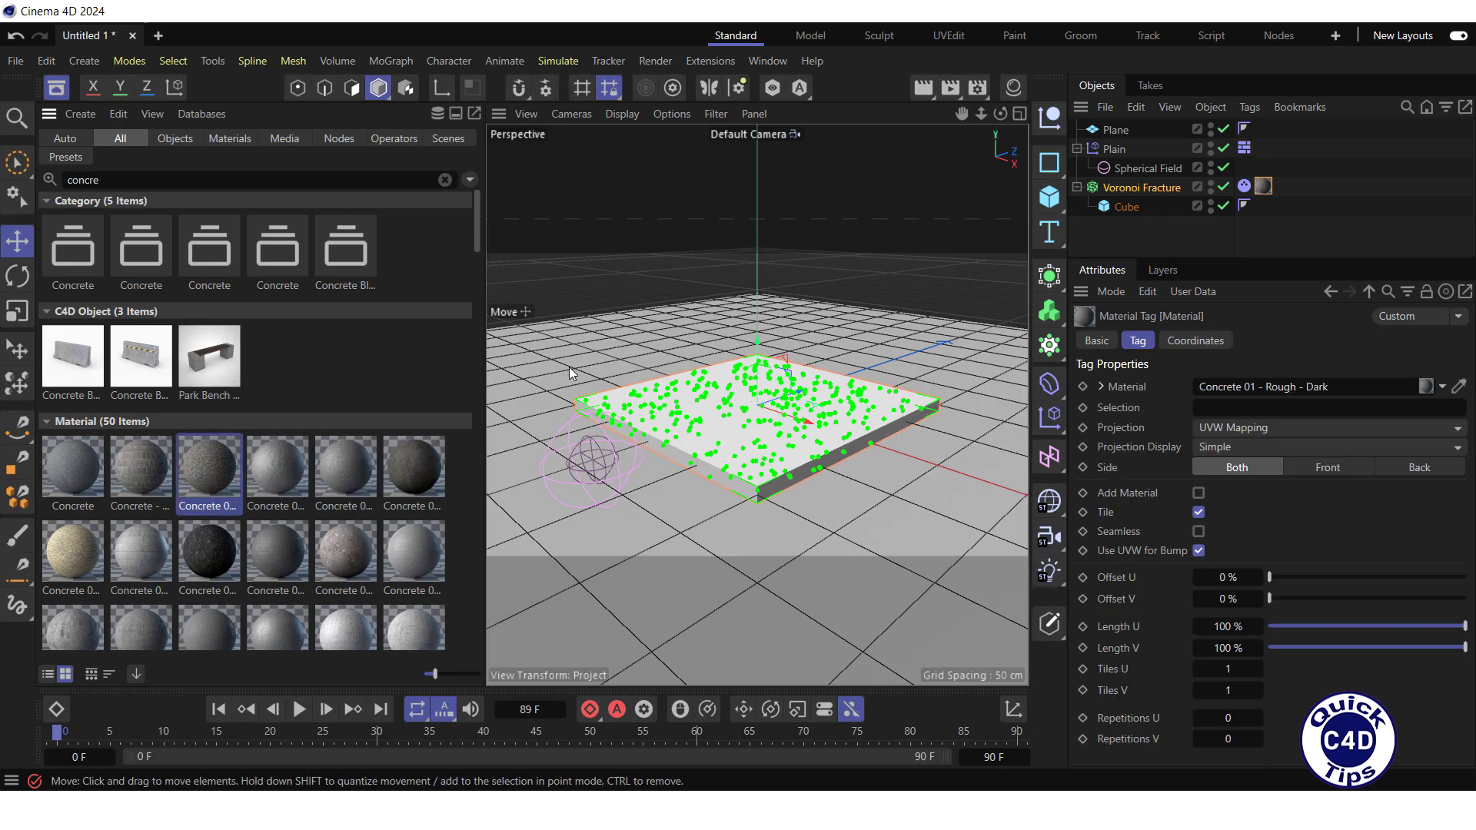
click(56, 87)
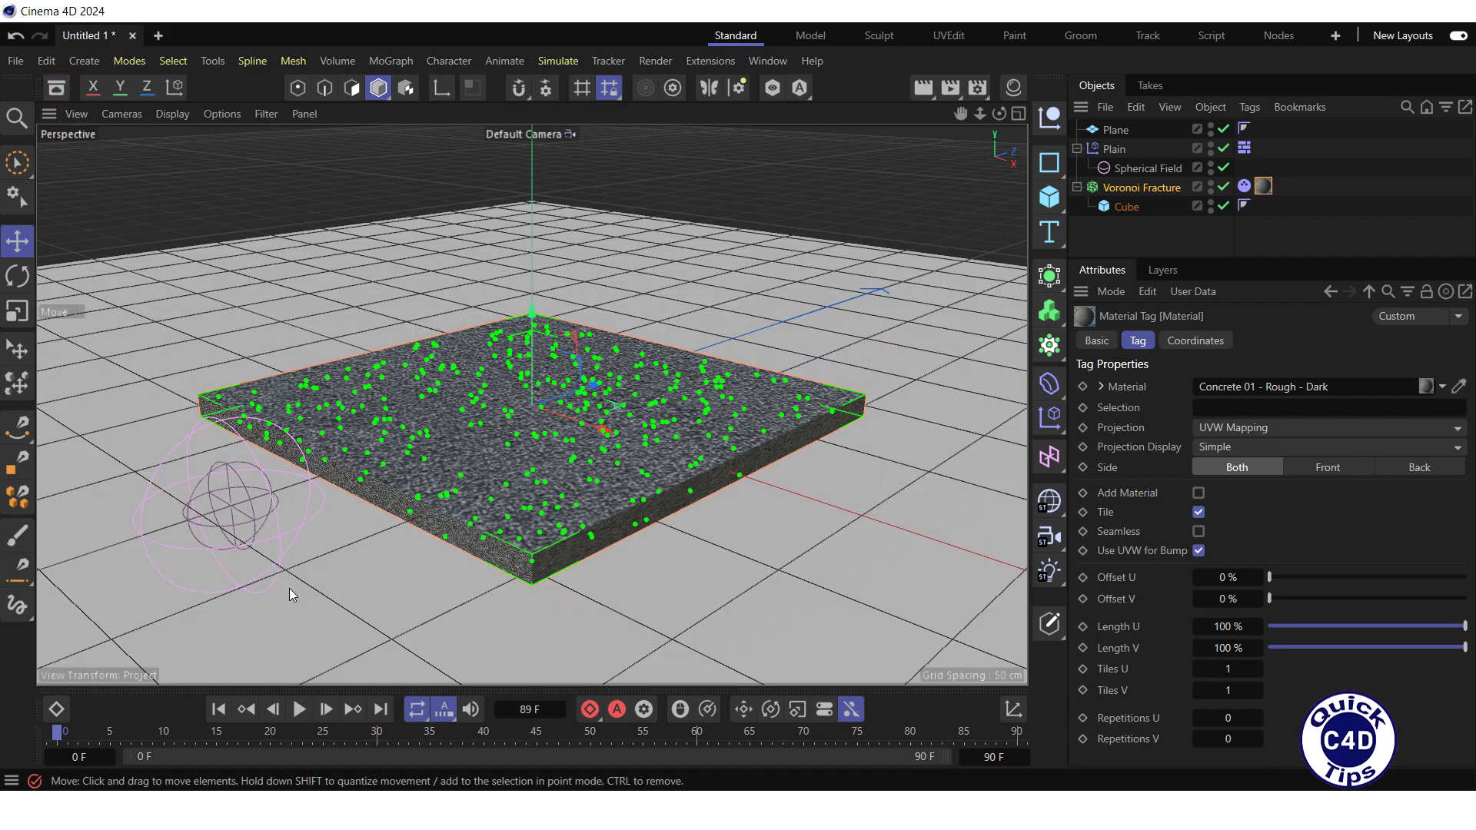
Step: Play the simulation so the slab cracks and falls, then select the ground Plane
click(299, 709)
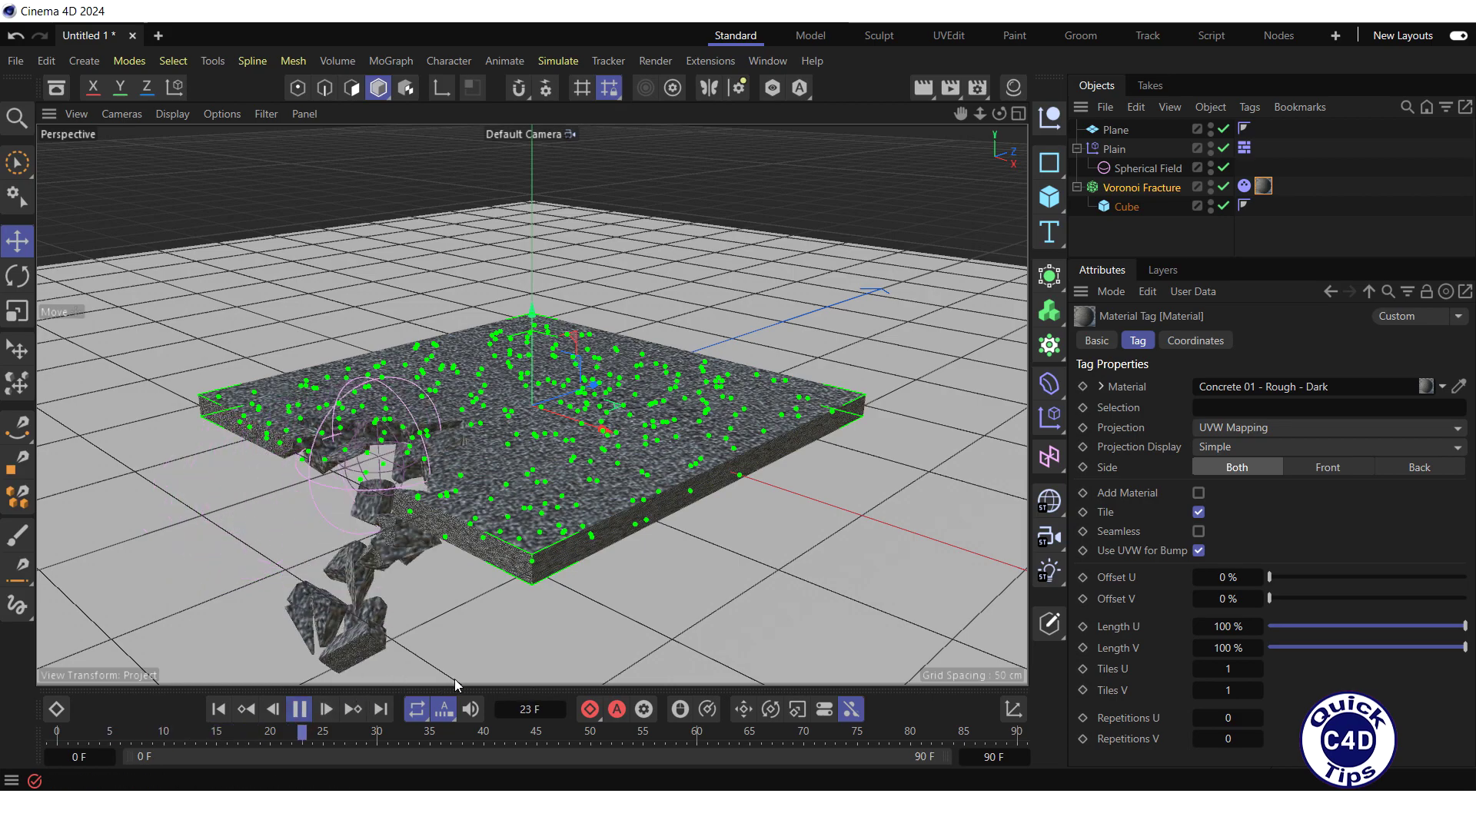
click(883, 610)
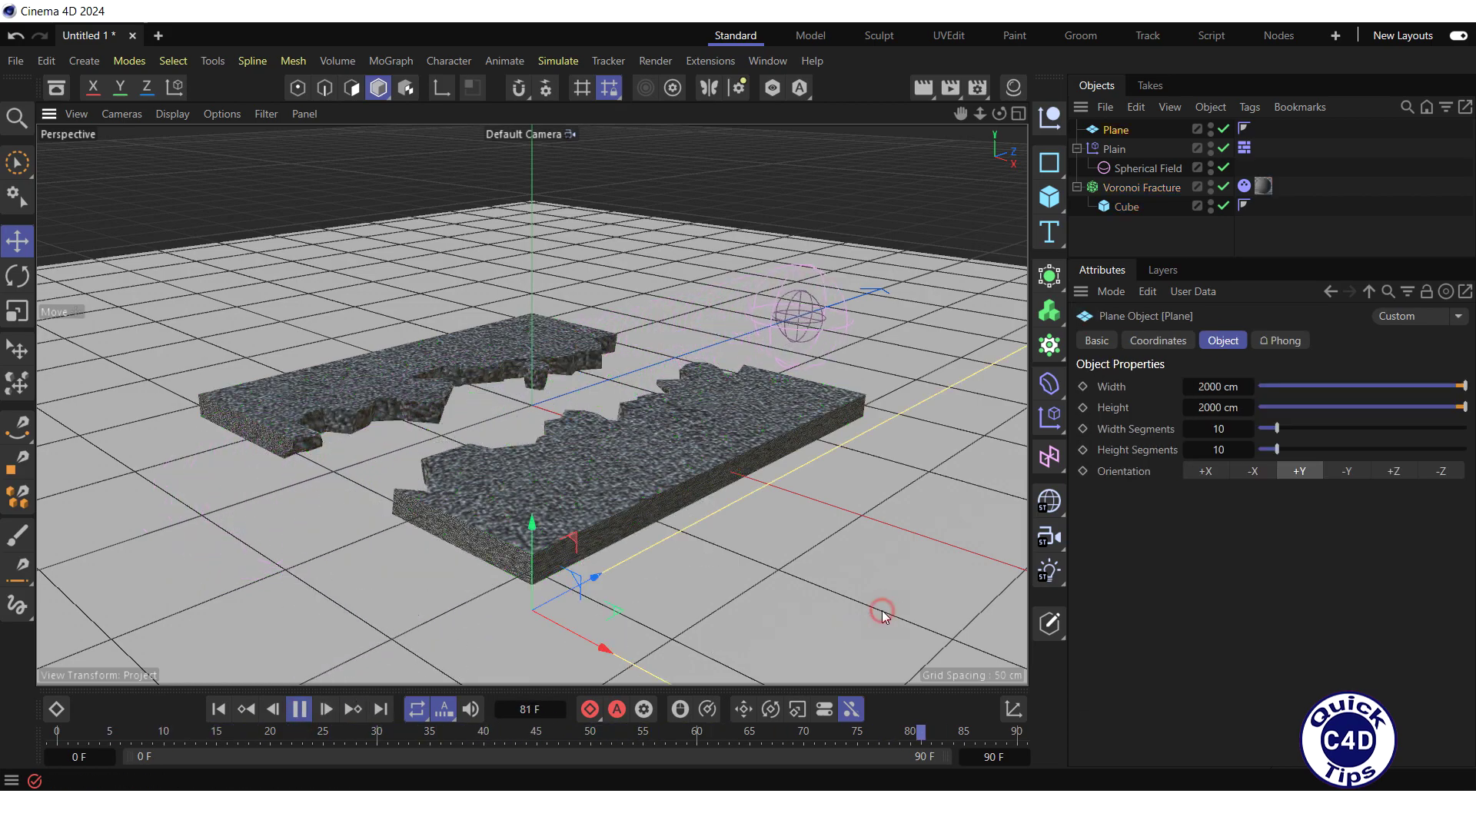